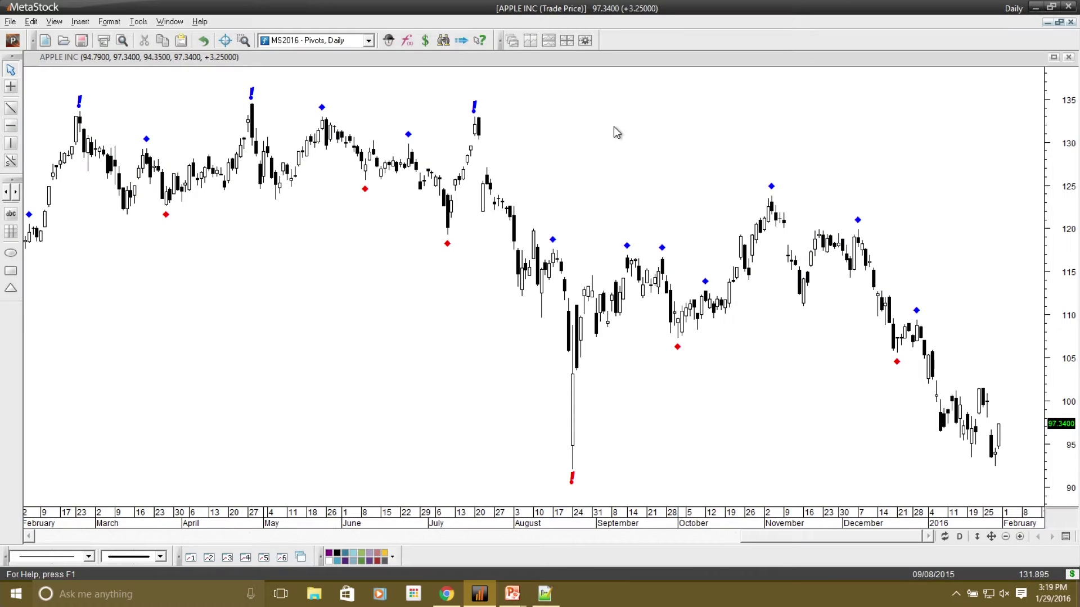
Apply the Ms2016 - Colored Volume template to the Apple chart and nudge the pane divider down.
right_click(615, 128)
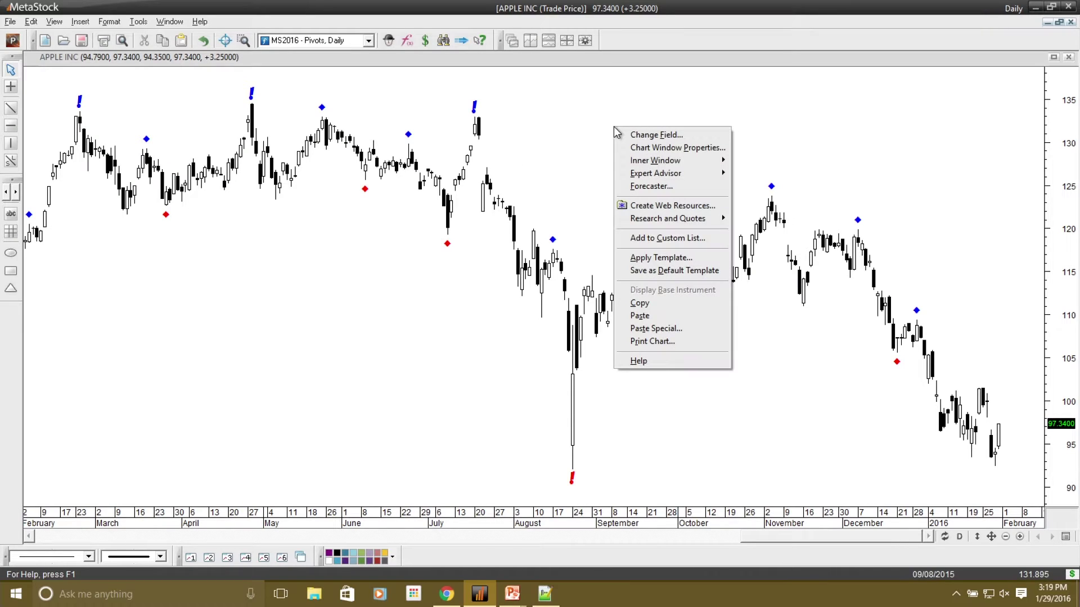
left_click(674, 259)
scroll(540, 239, "down", 7)
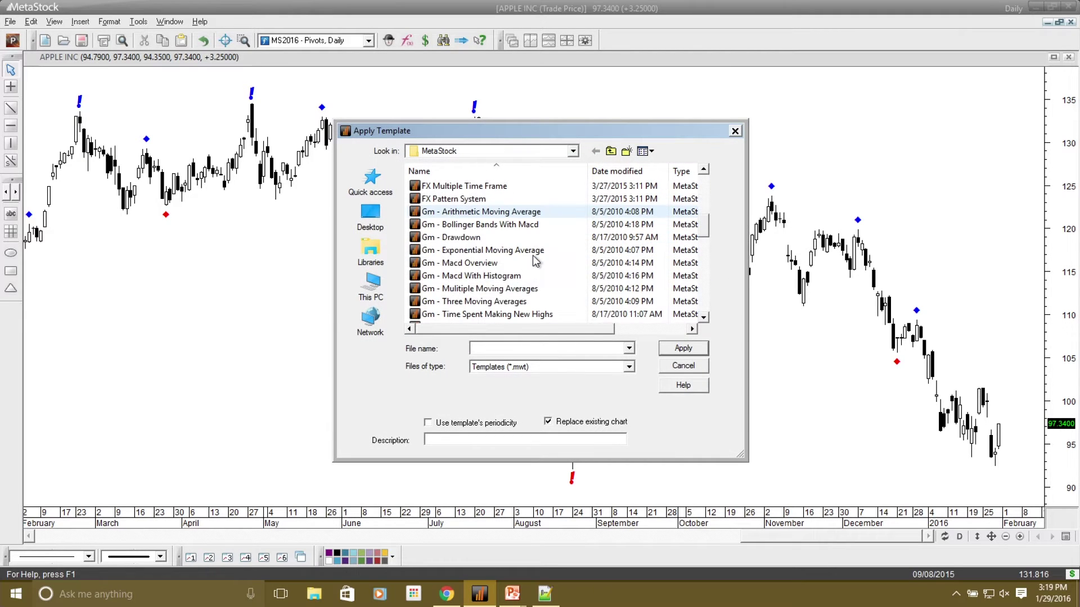
scroll(535, 260, "down", 4)
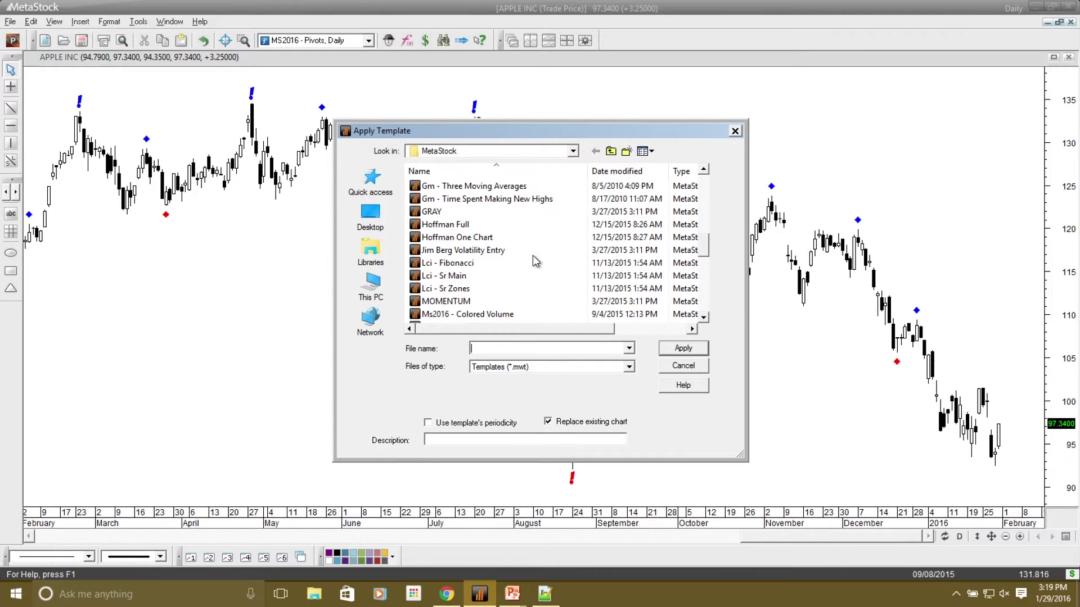
left_click(505, 275)
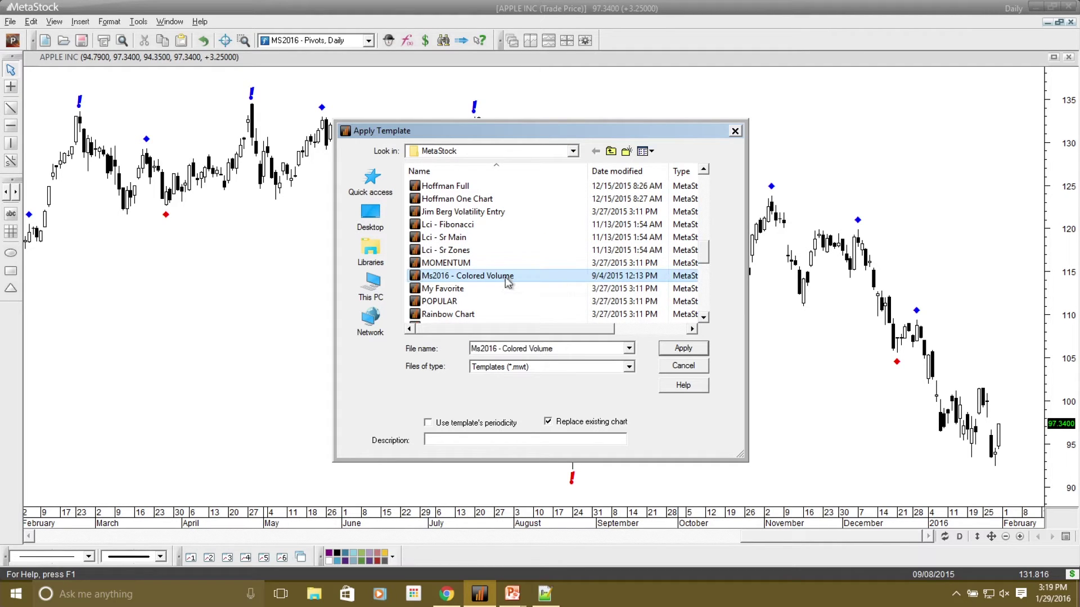
left_click(683, 349)
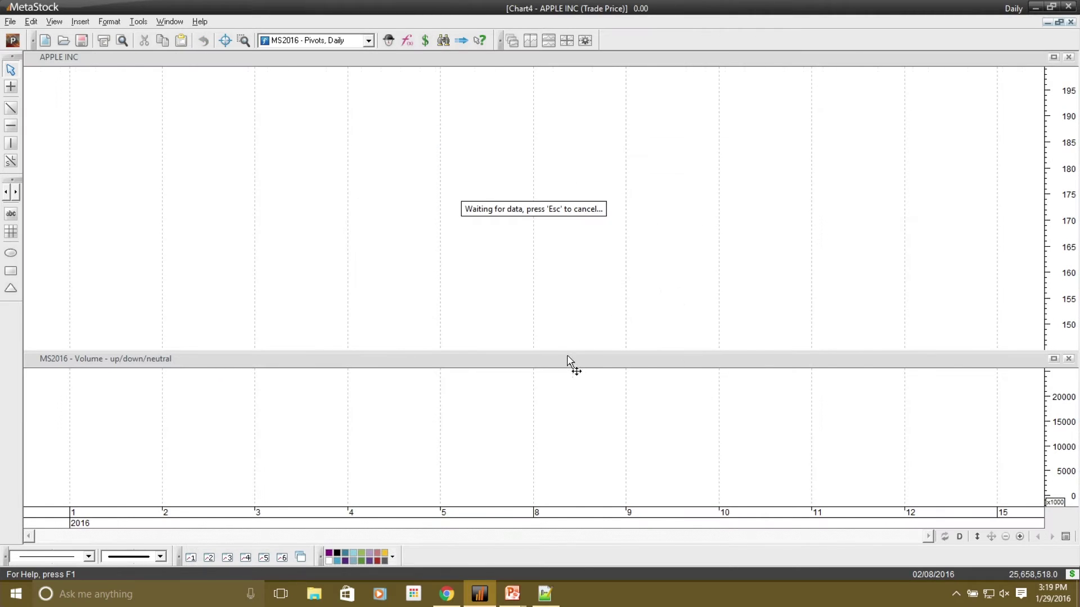
left_click_drag(566, 354, 567, 367)
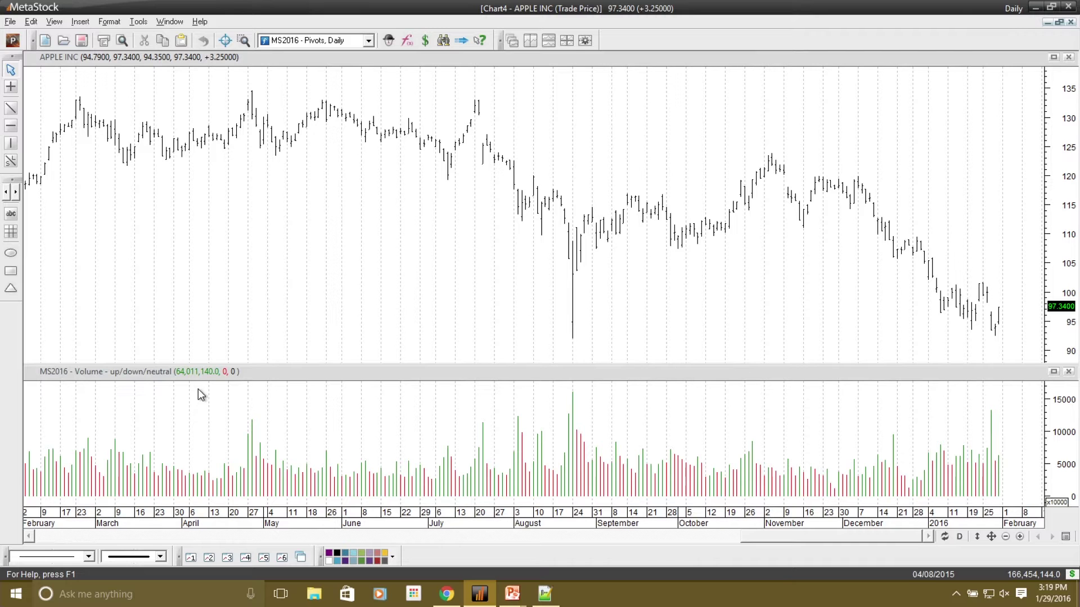
Zoom the Apple chart in twice to show roughly November through late January.
left_click(1020, 537)
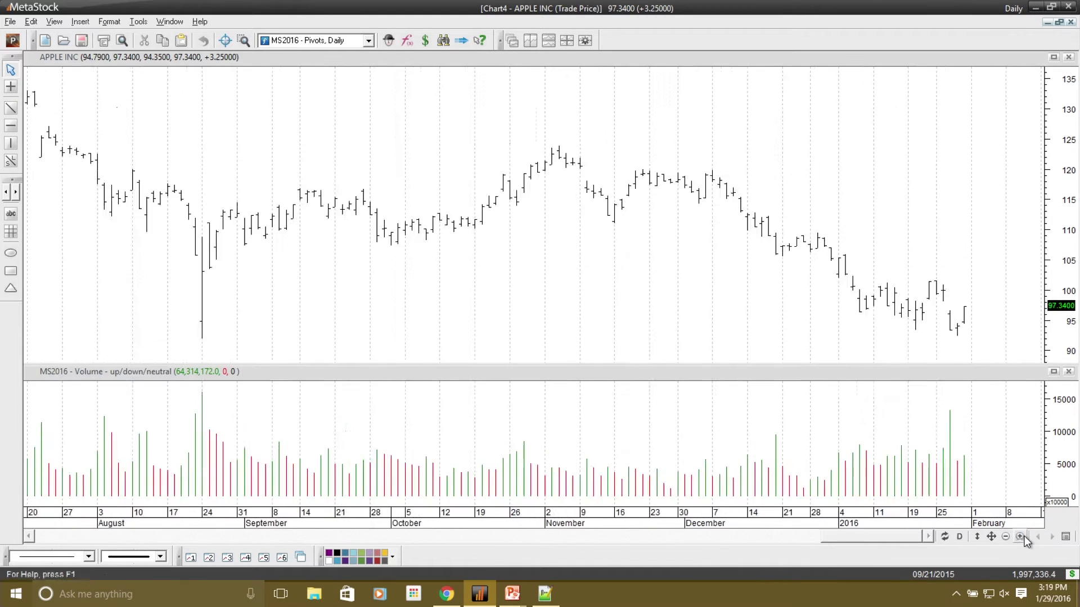
left_click(1020, 537)
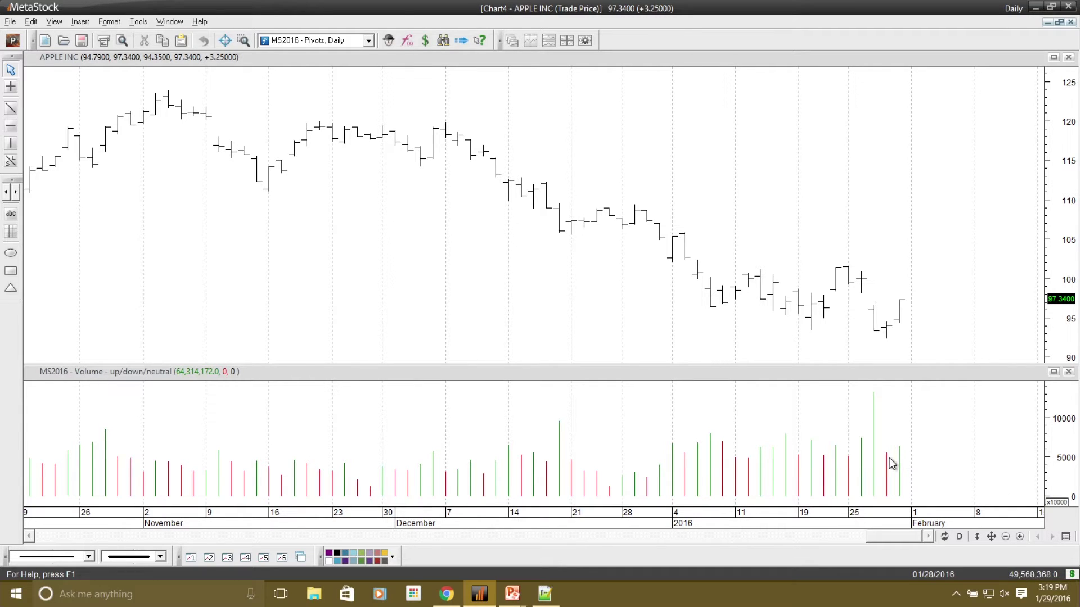
mouse_move(887, 462)
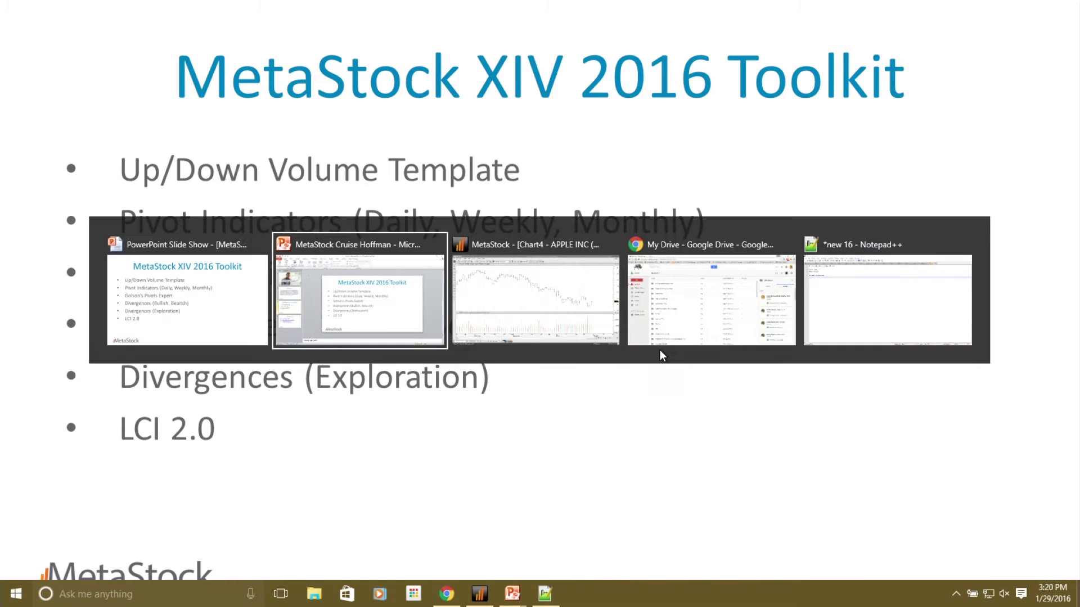
Shrink the volume pane to enlarge the Apple price bars and bring up the indicator list.
left_click_drag(659, 365, 652, 439)
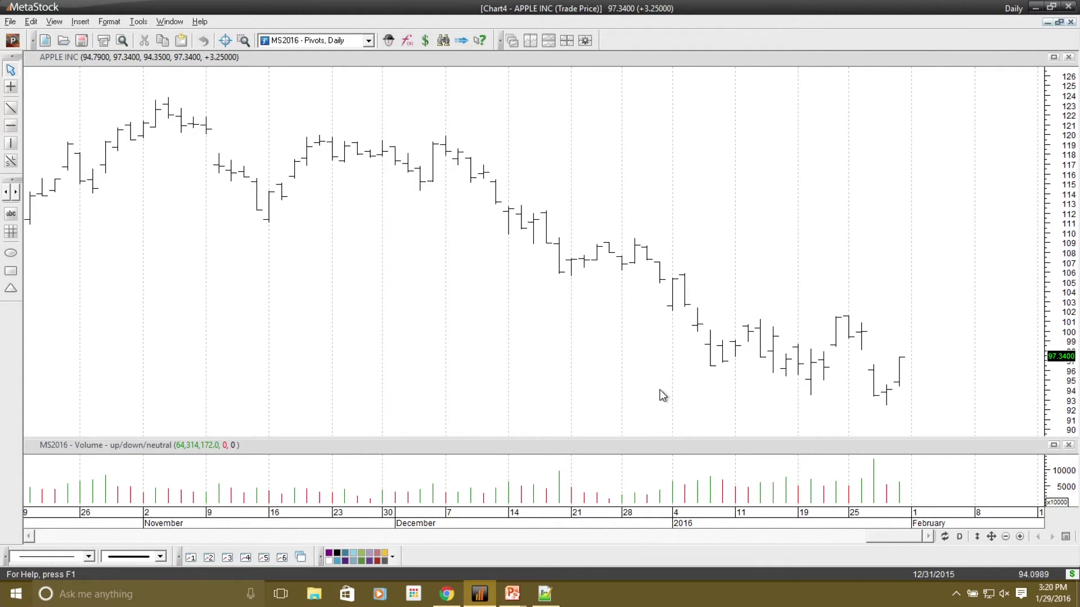
left_click(368, 40)
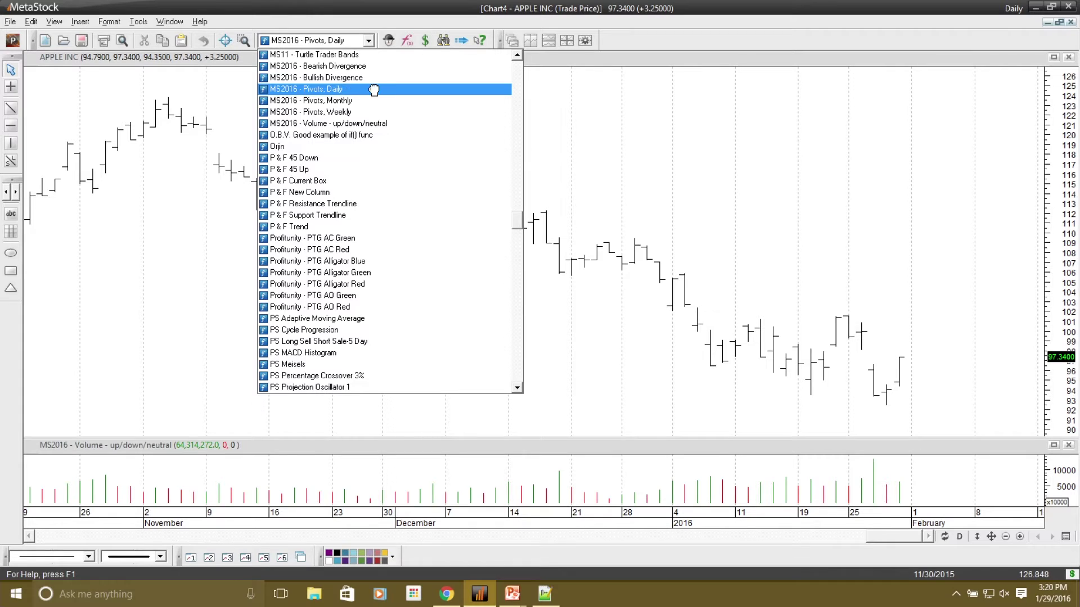
Plot MS2016 - Pivots, Daily, switch the Apple chart to hourly bars, and zoom out to late December.
left_click(442, 89)
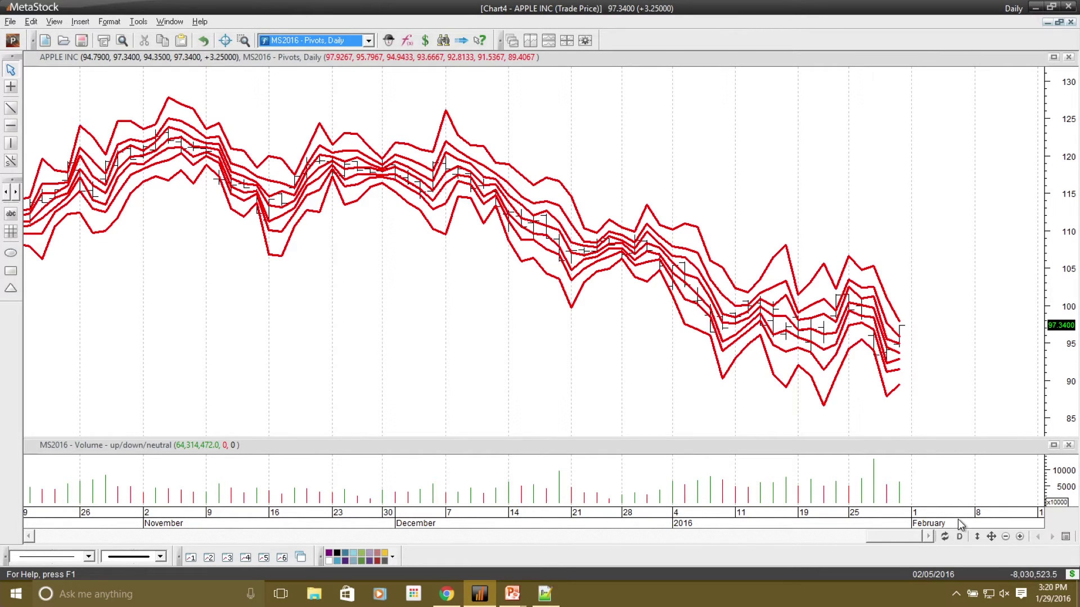
left_click(960, 537)
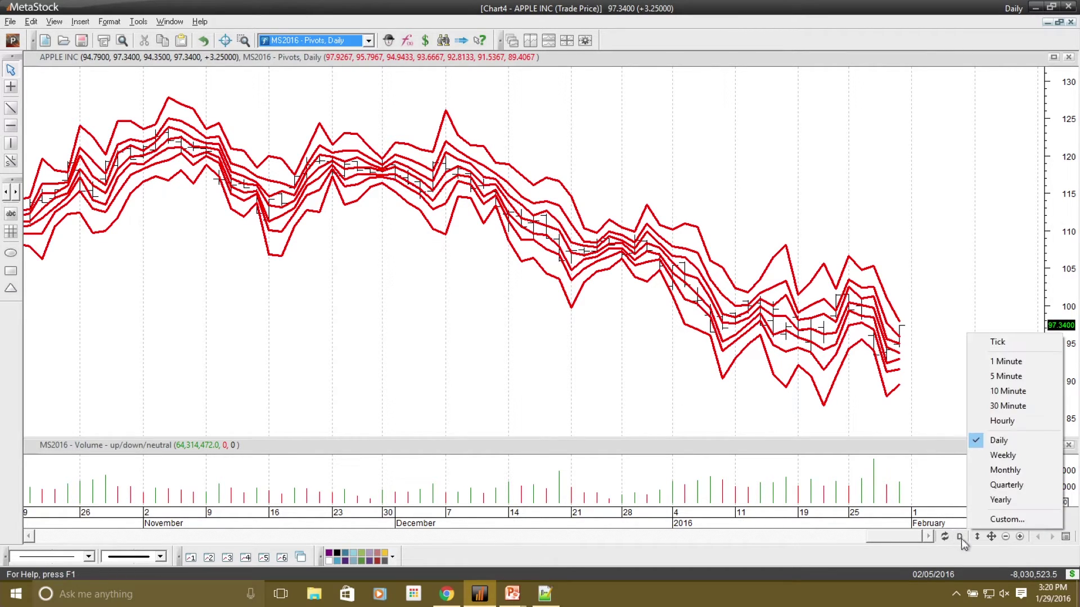
left_click(1007, 422)
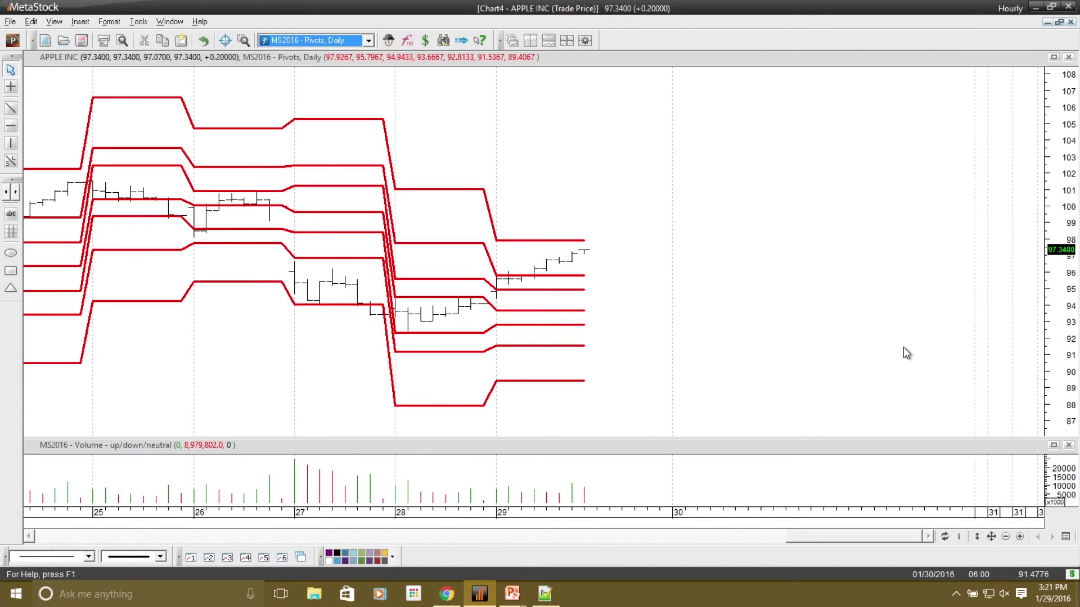
left_click(1006, 537)
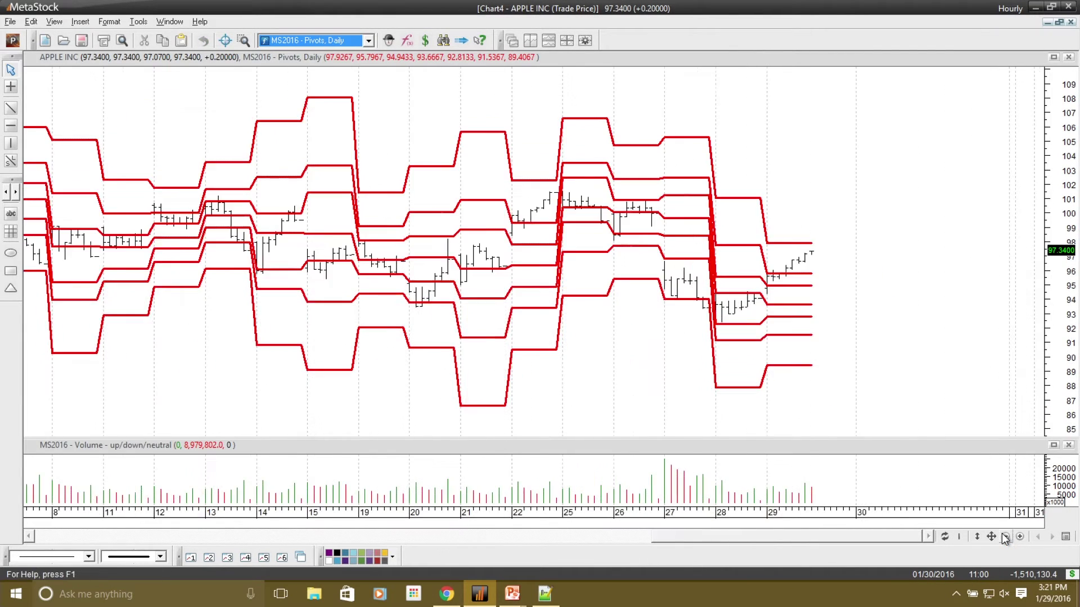
left_click(1005, 537)
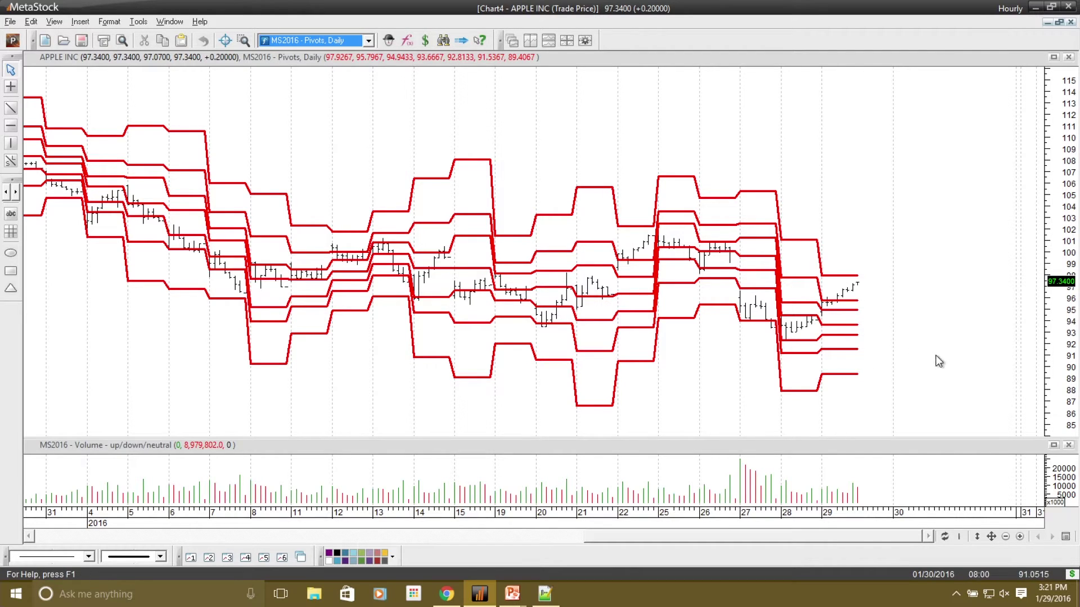
mouse_move(837, 325)
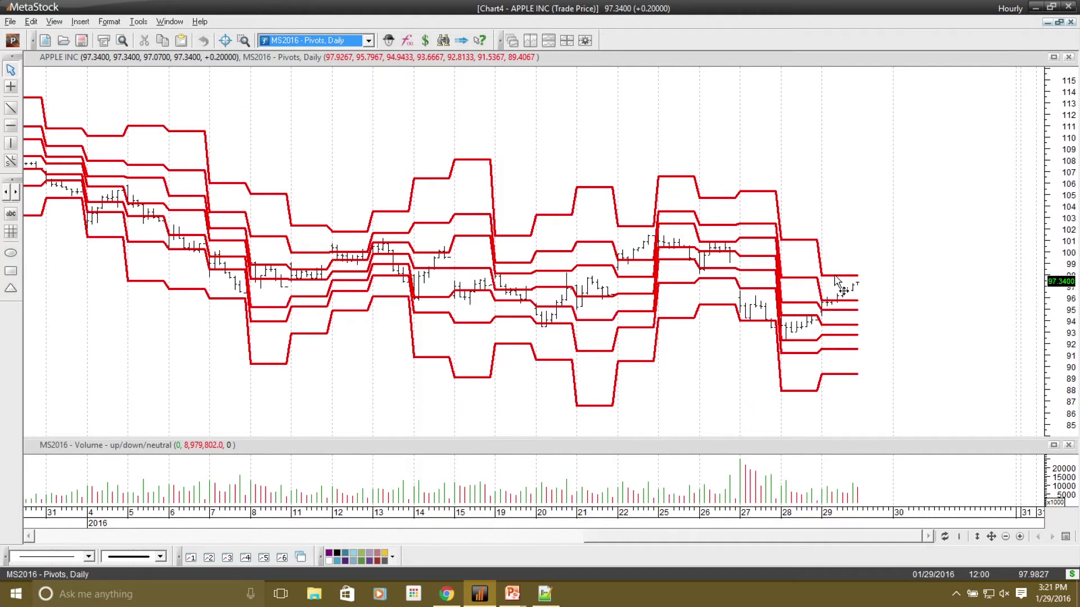
mouse_move(835, 278)
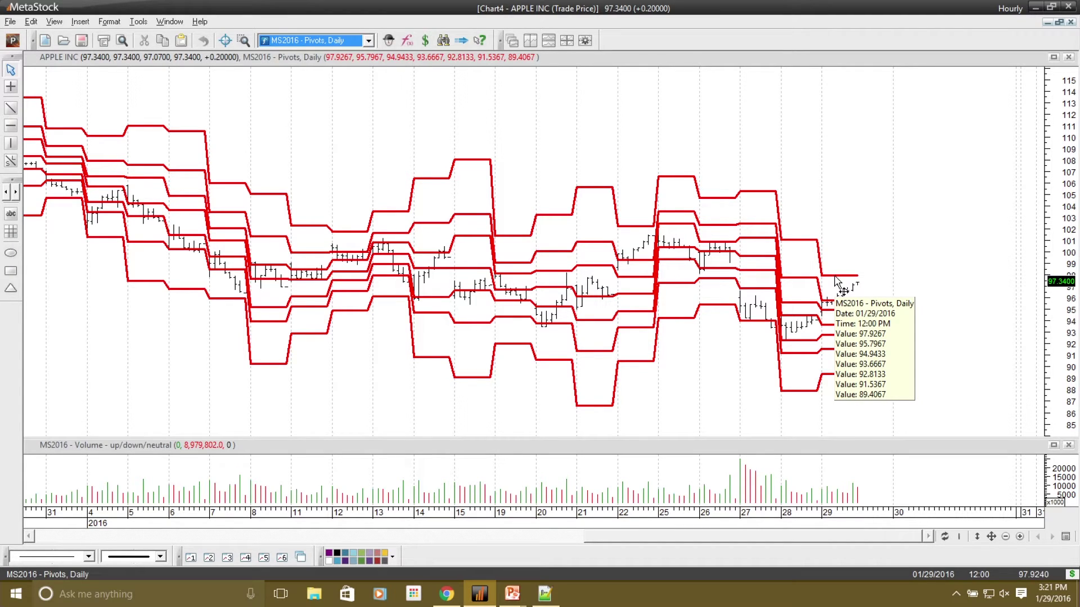
Delete the daily pivot lines and switch the Apple chart back to daily bars.
left_click(836, 278)
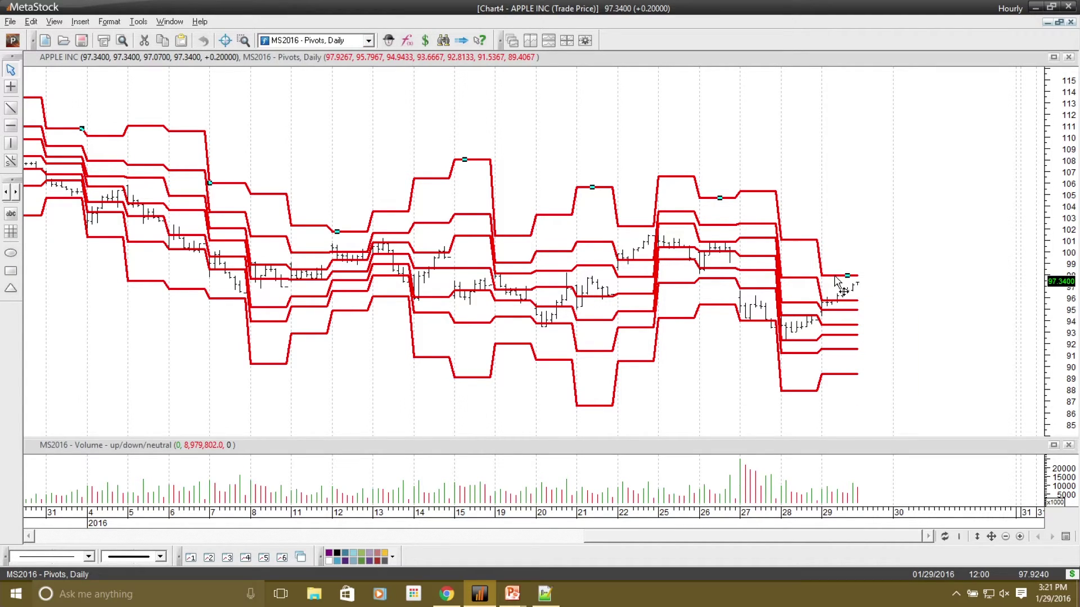
key("Delete")
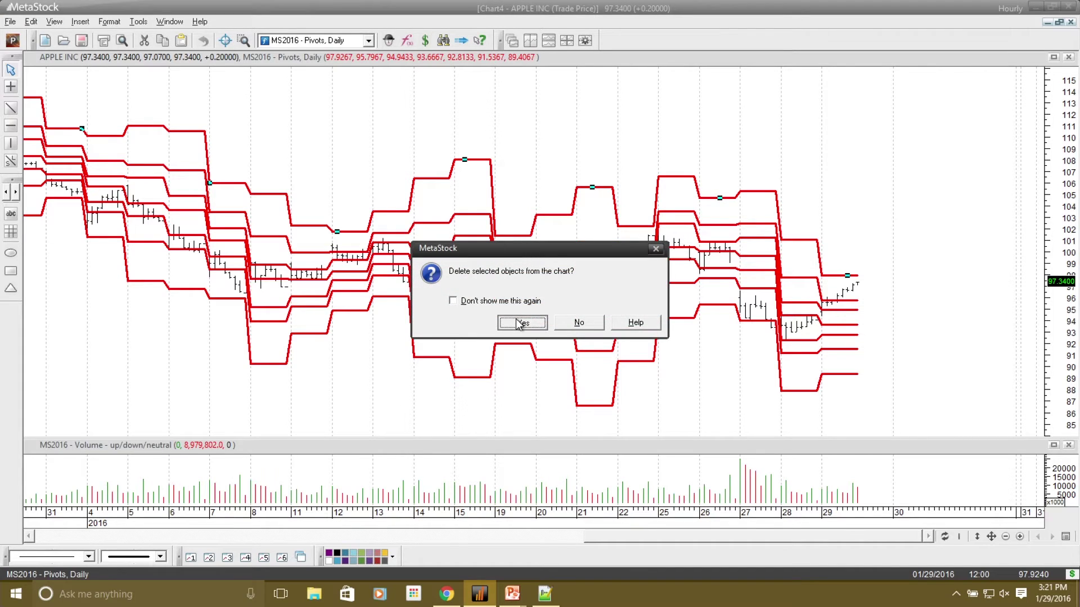
left_click(516, 322)
right_click(966, 529)
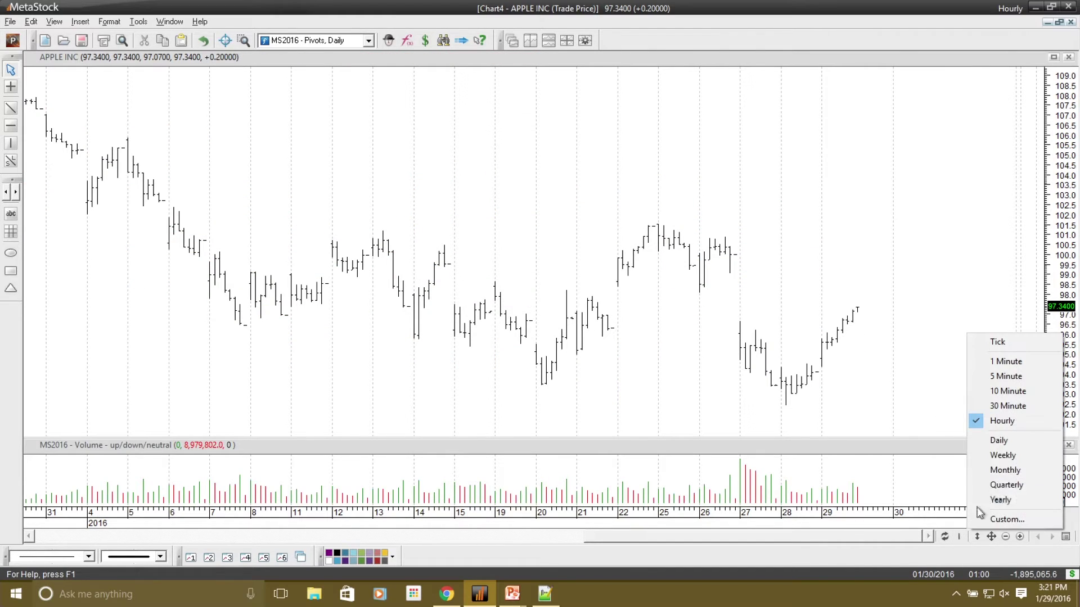
left_click(998, 442)
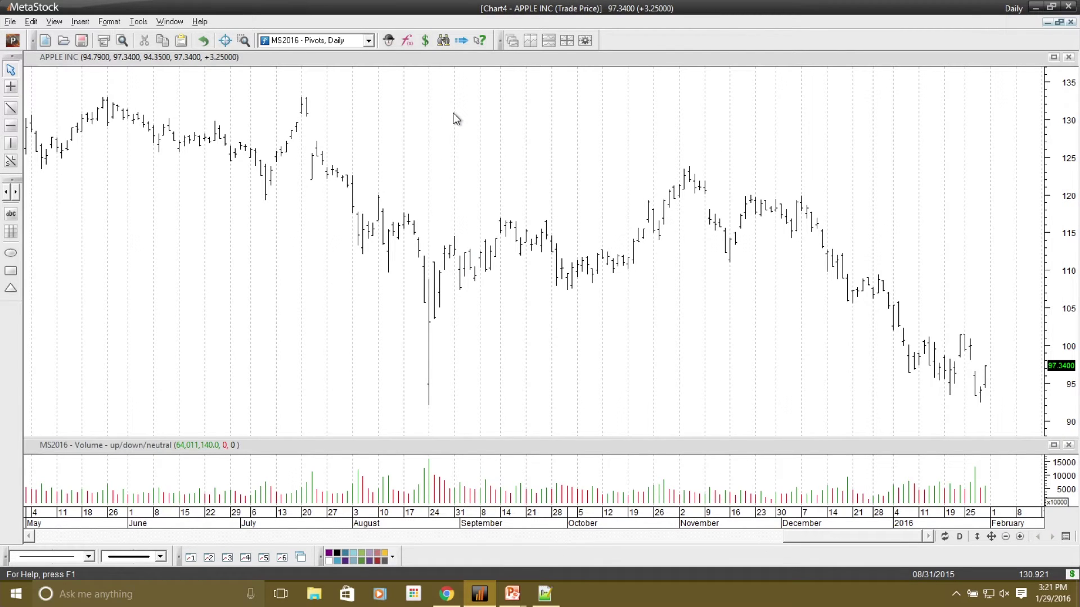
Overlay MS2016 - Pivots, Weekly on the price scale and zoom in to mid-November onward.
left_click(369, 40)
scroll(366, 99, "up", 2)
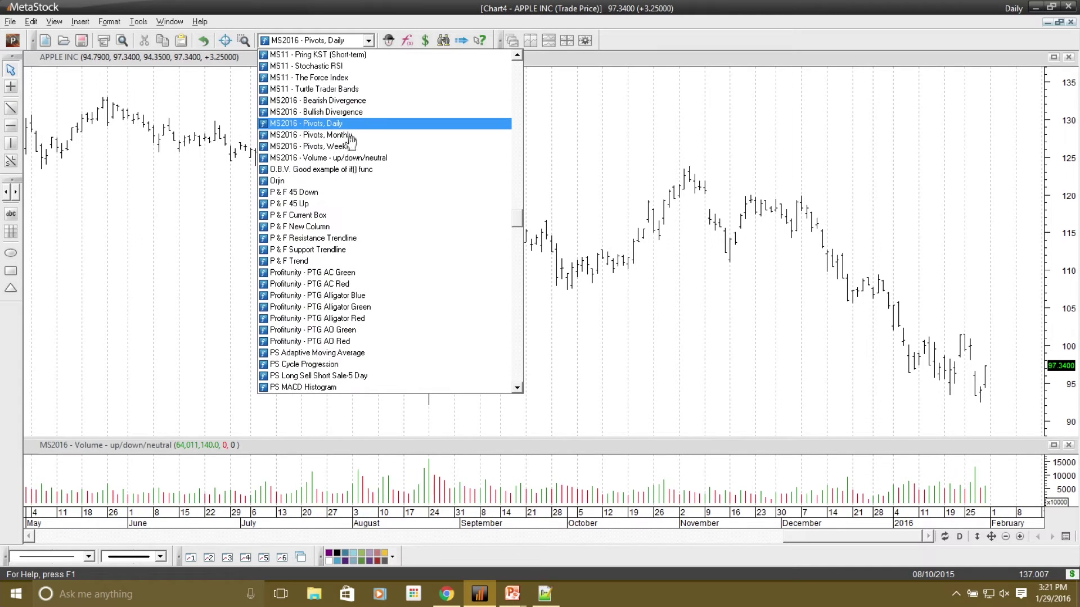
left_click(350, 148)
left_click_drag(517, 153, 789, 183)
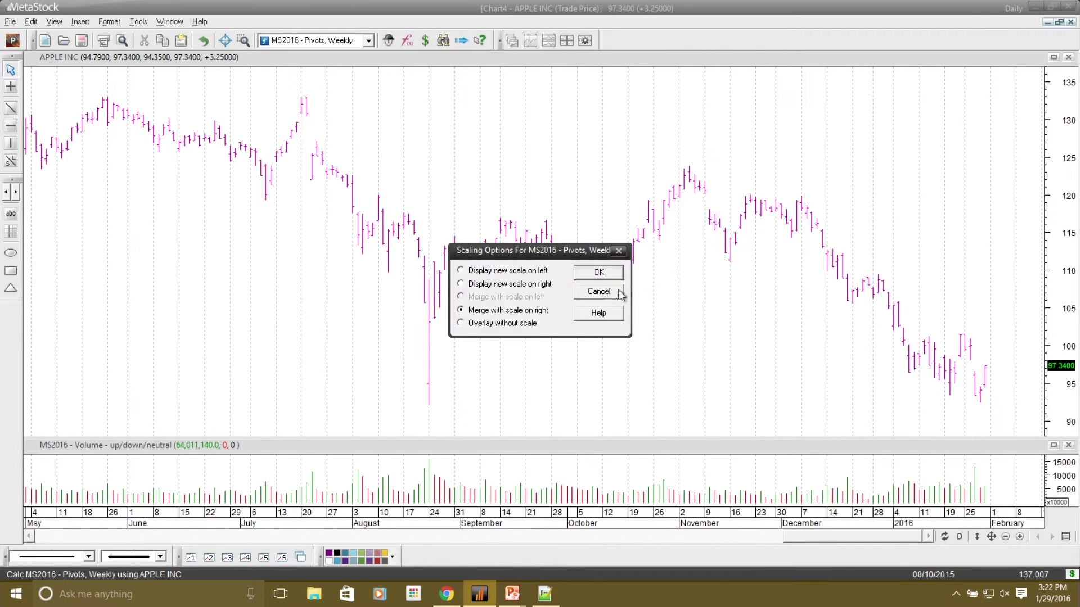
left_click(588, 278)
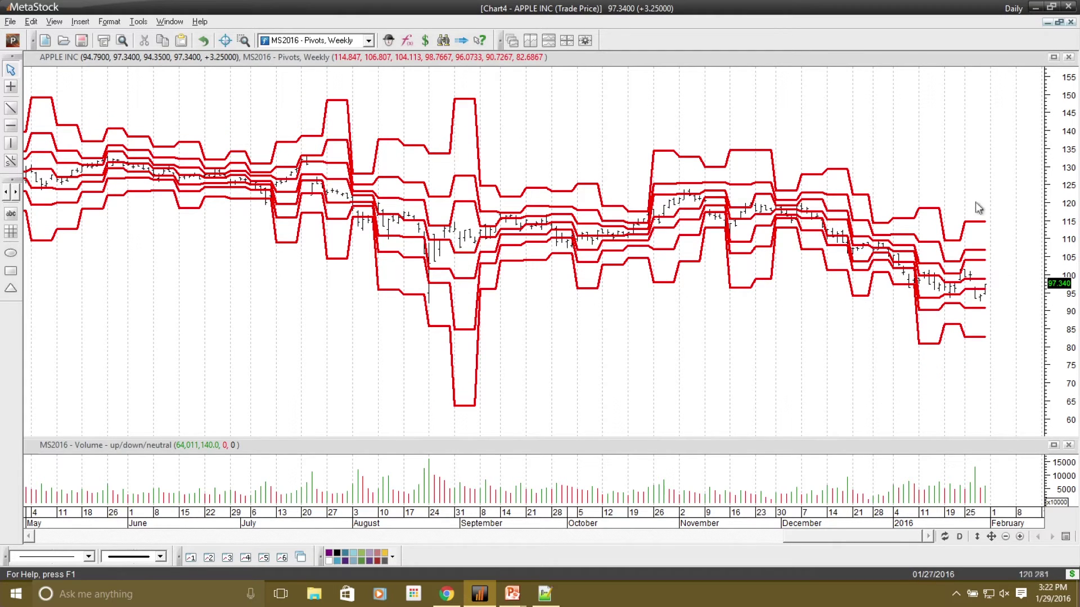
left_click(1020, 536)
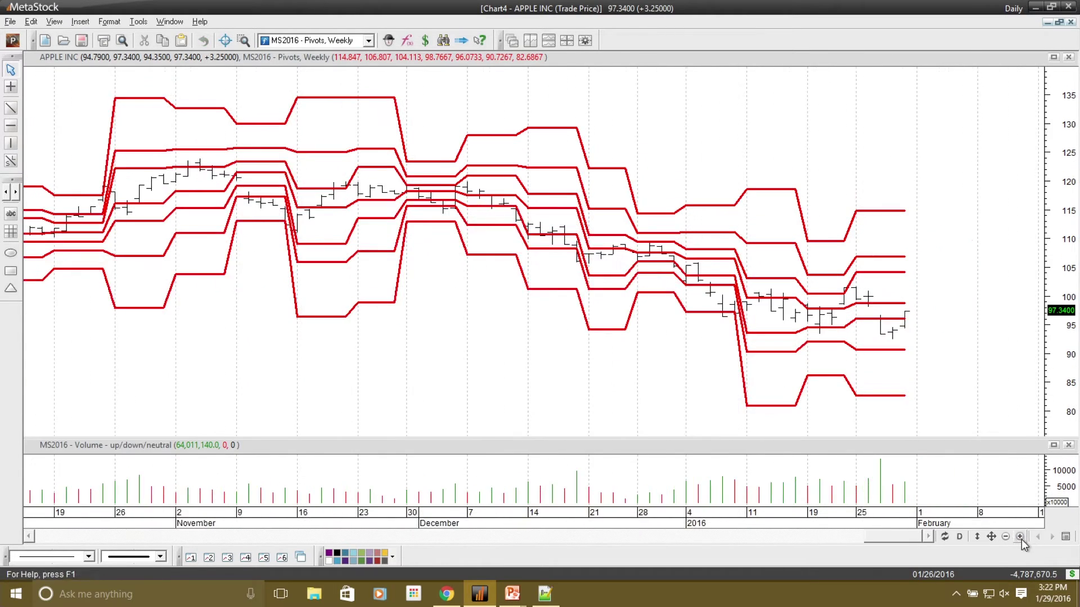
left_click(1019, 537)
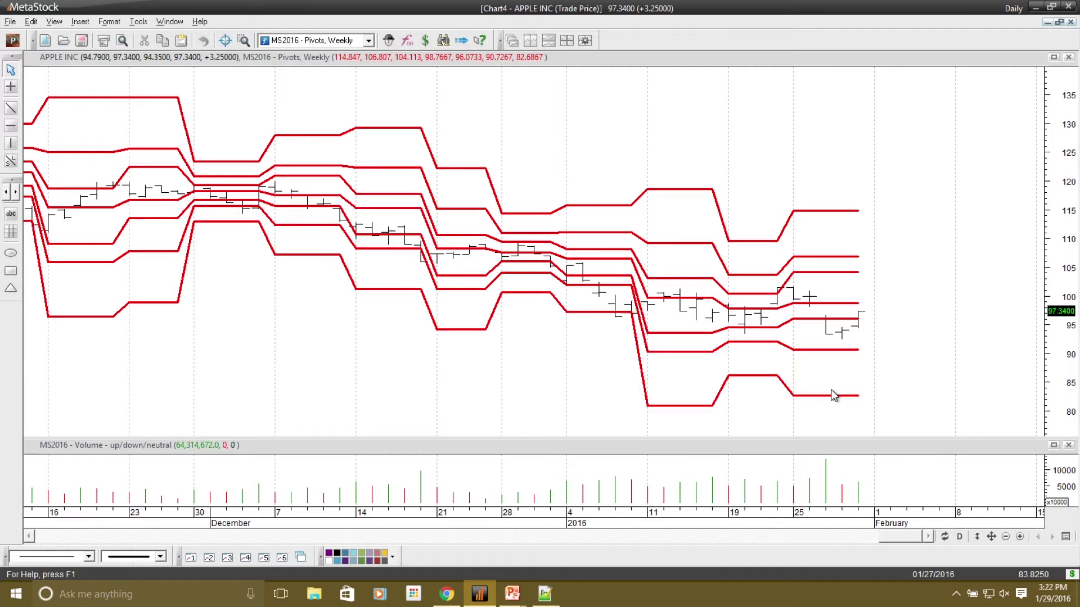
left_click(814, 212)
key("Delete")
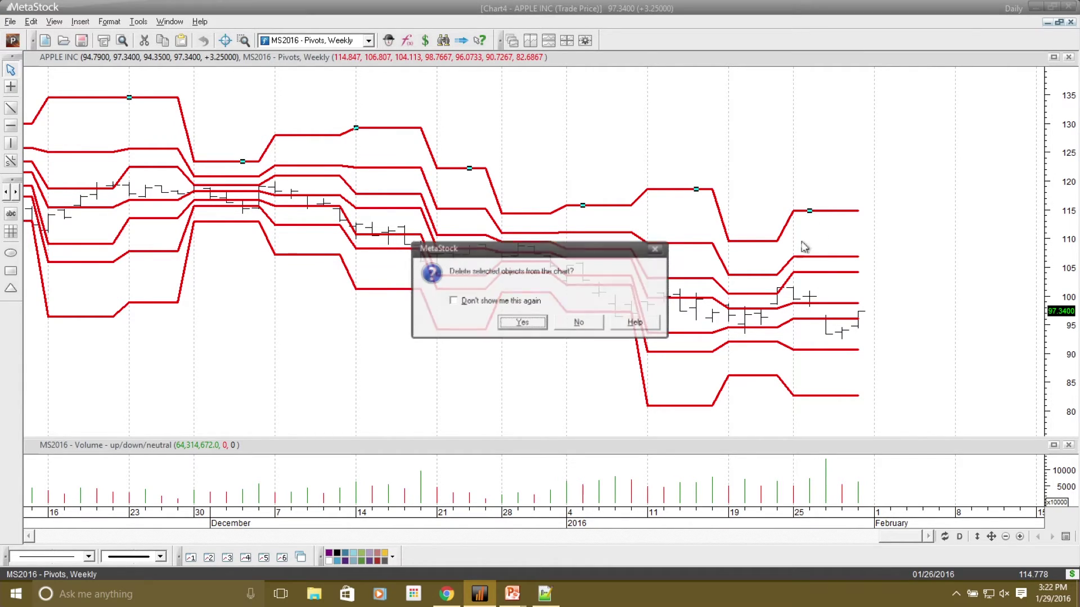
left_click(523, 329)
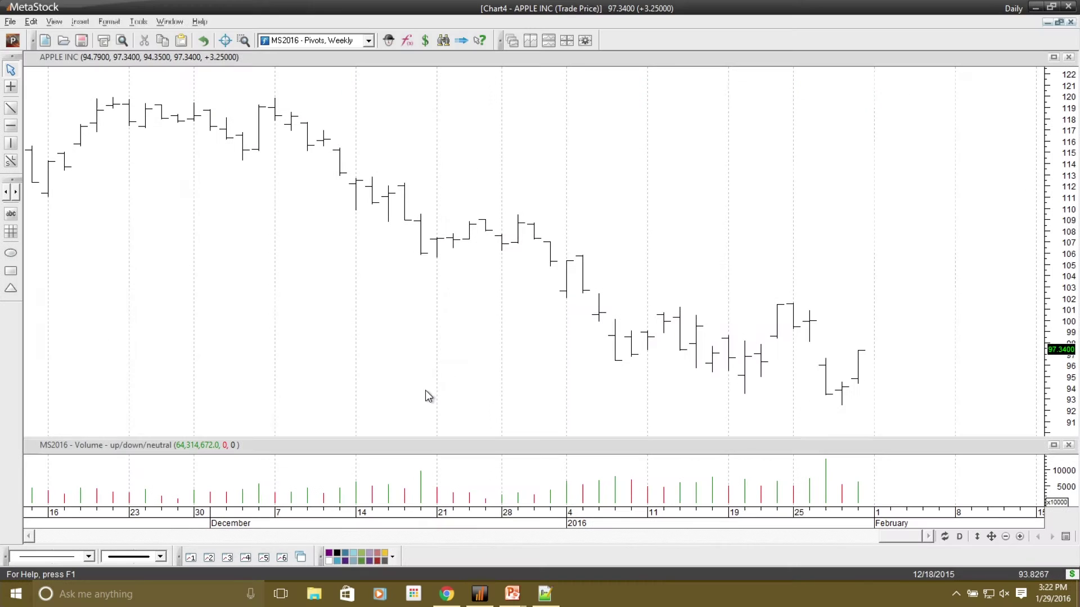
left_click(388, 39)
Attach the MS2016 - Golson's Pivots expert to the Apple chart.
left_click_drag(532, 260, 532, 319)
left_click(396, 353)
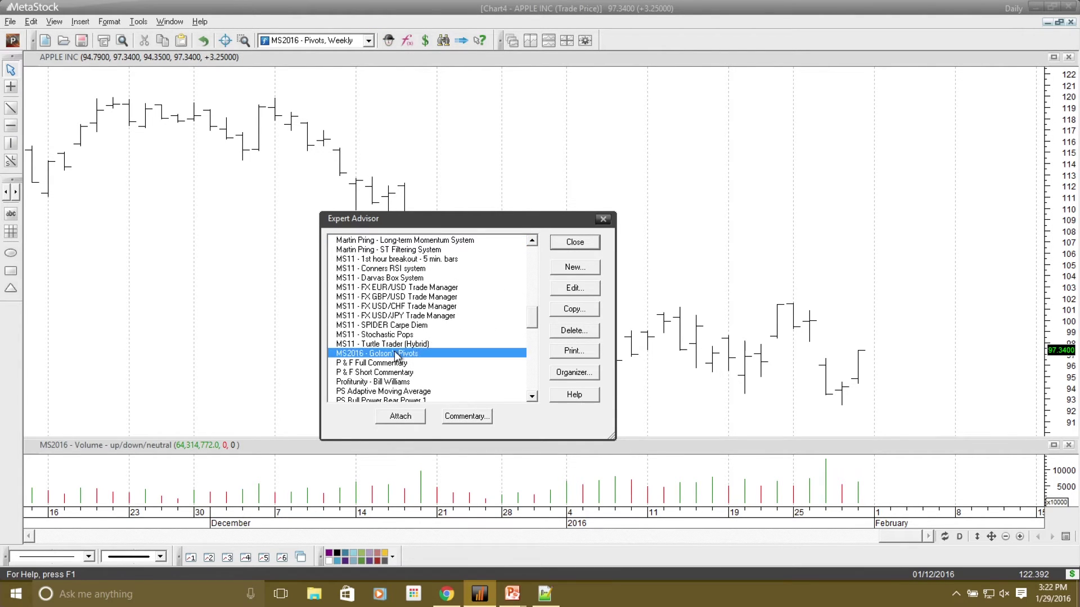
left_click_drag(528, 217, 432, 133)
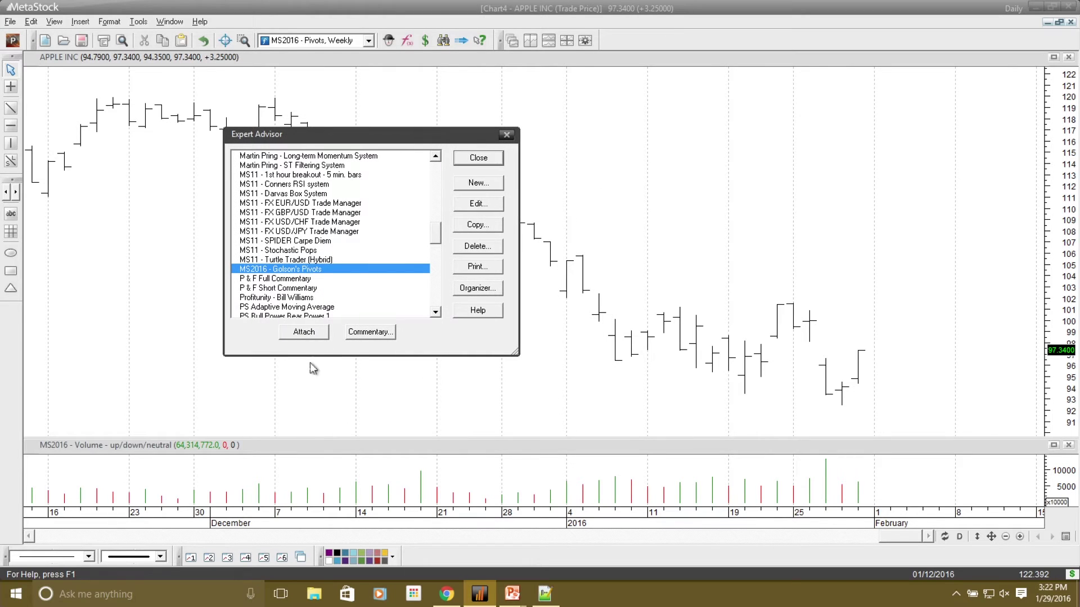
left_click(304, 332)
left_click(478, 157)
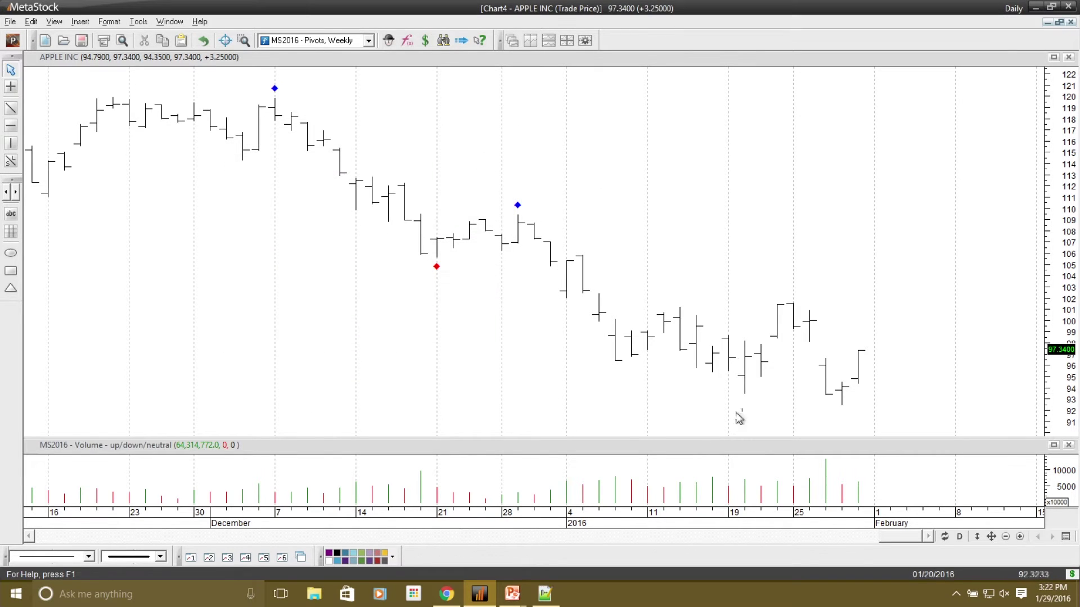
Zoom out to cover June–February and open the expert's symbol settings from a pivot marker.
left_click(1006, 536)
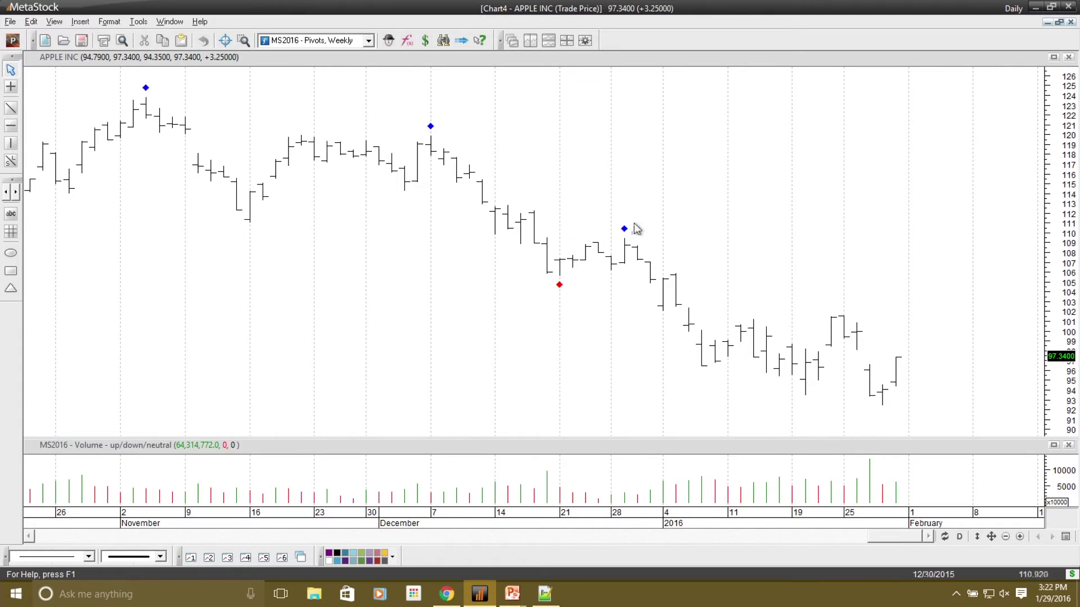
left_click(1006, 537)
left_click(1005, 536)
left_click(1005, 536)
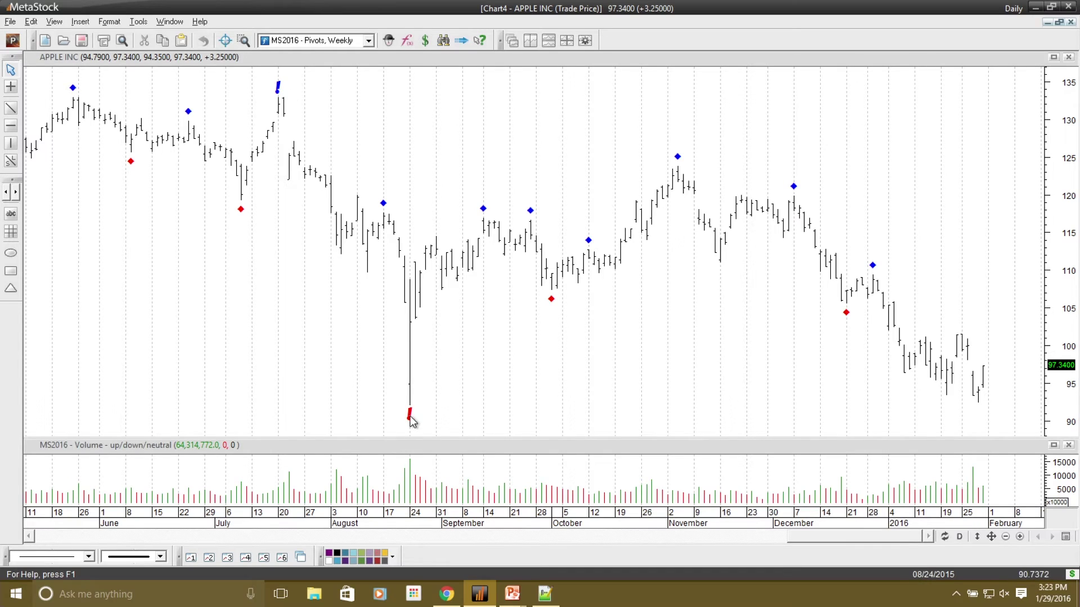
mouse_move(411, 421)
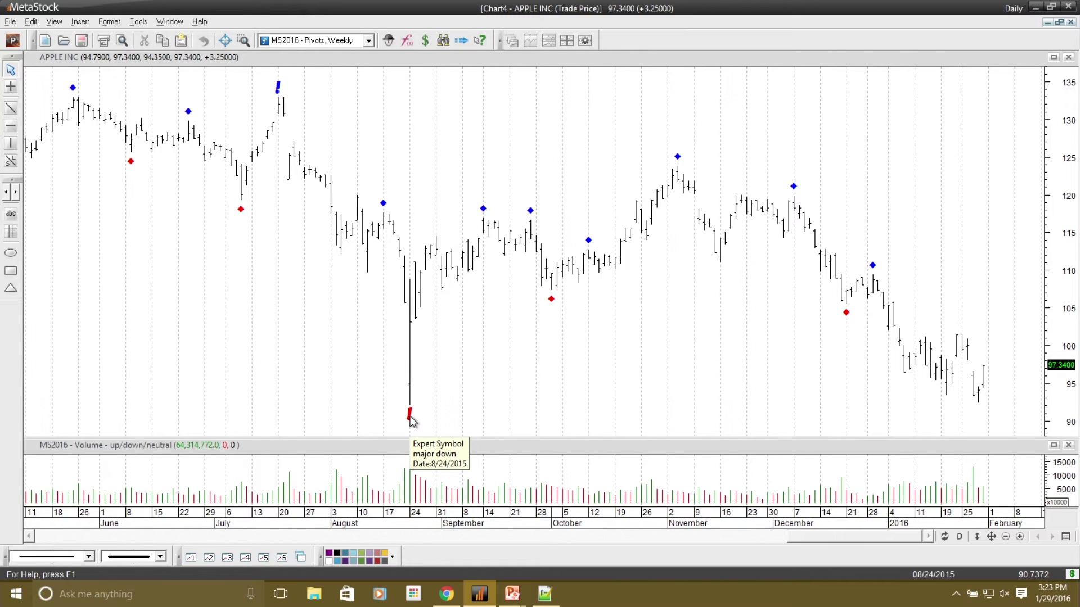
mouse_move(279, 91)
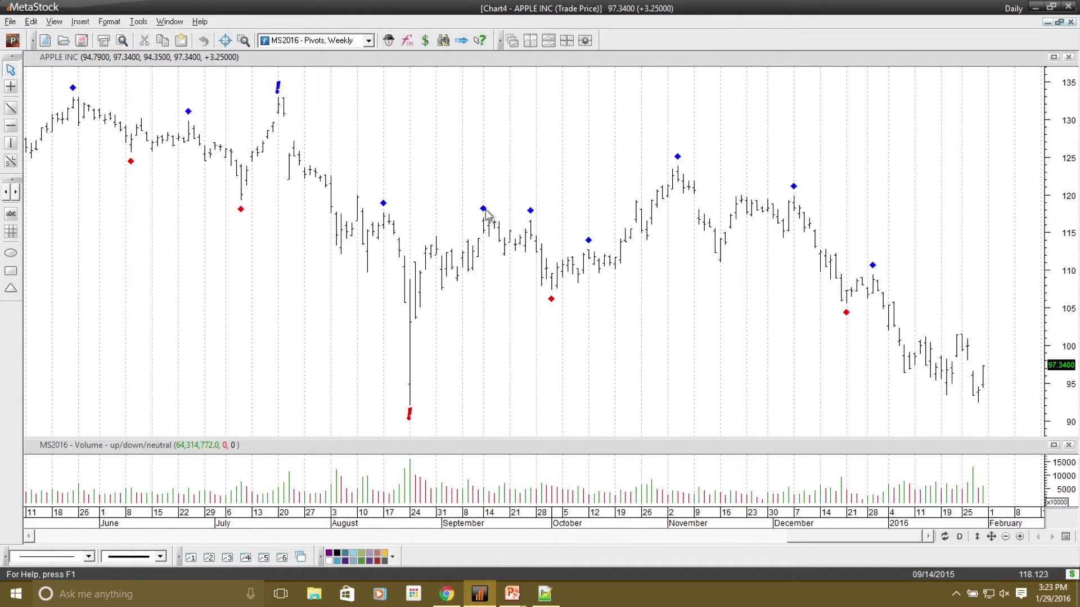
mouse_move(484, 212)
mouse_move(552, 303)
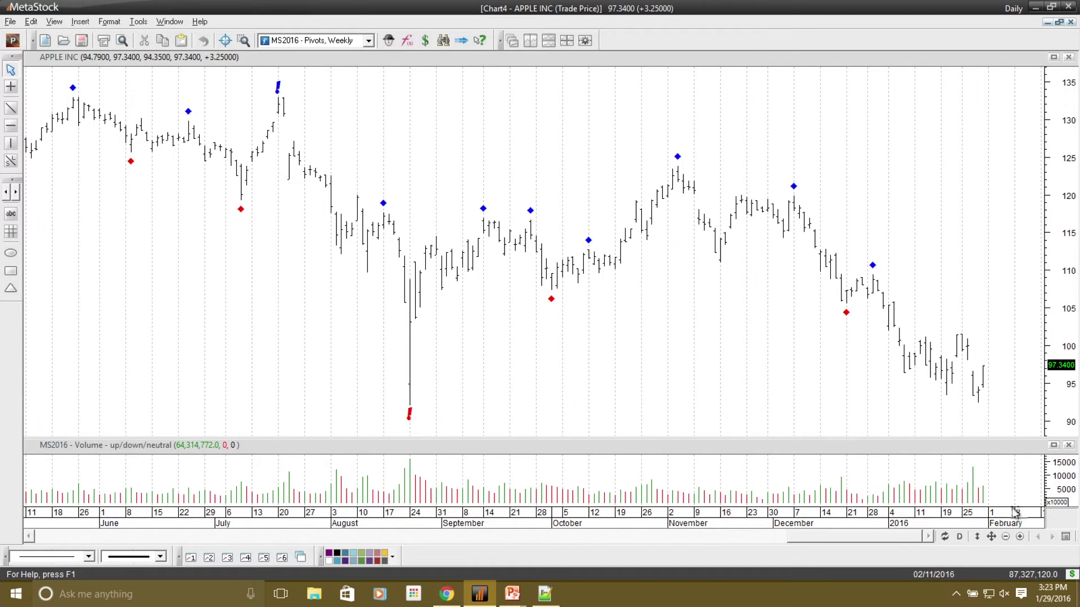
double_click(1055, 519)
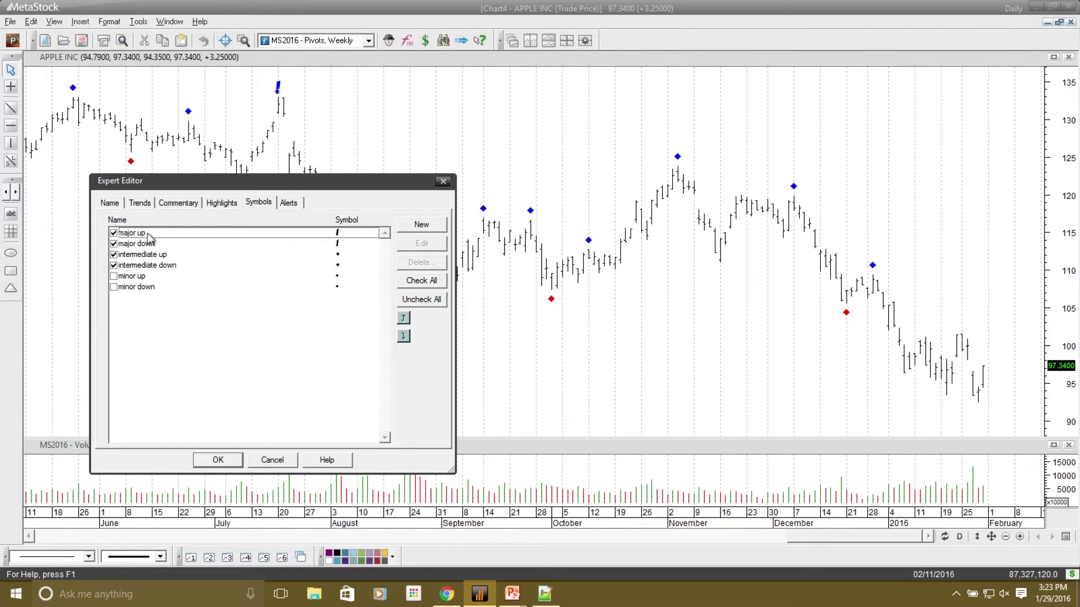
Turn on the minor up and minor down pivot symbols for the expert.
left_click(114, 276)
left_click(114, 287)
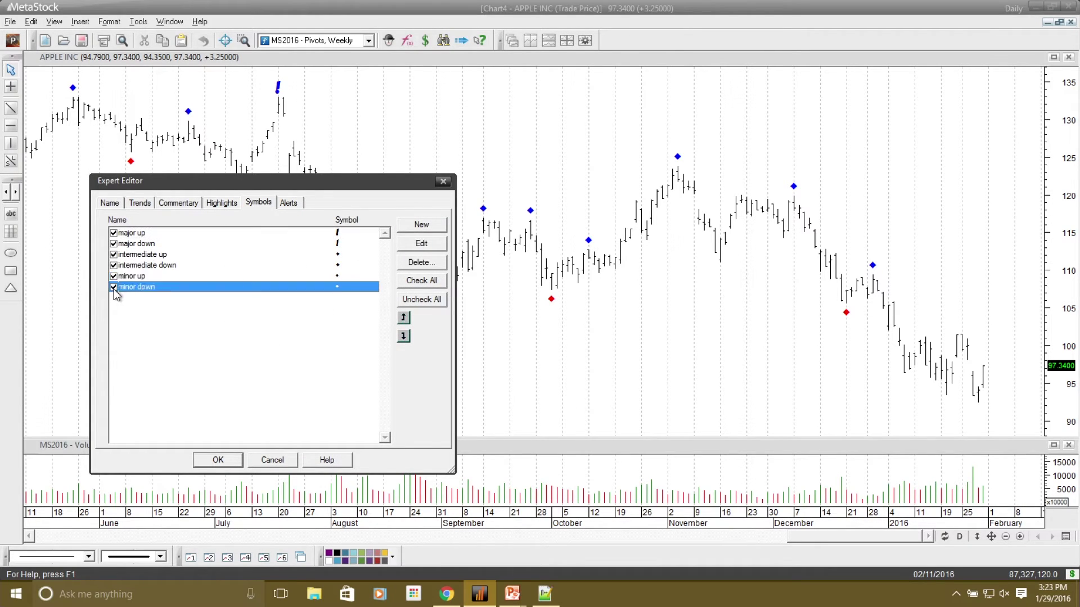
left_click(218, 460)
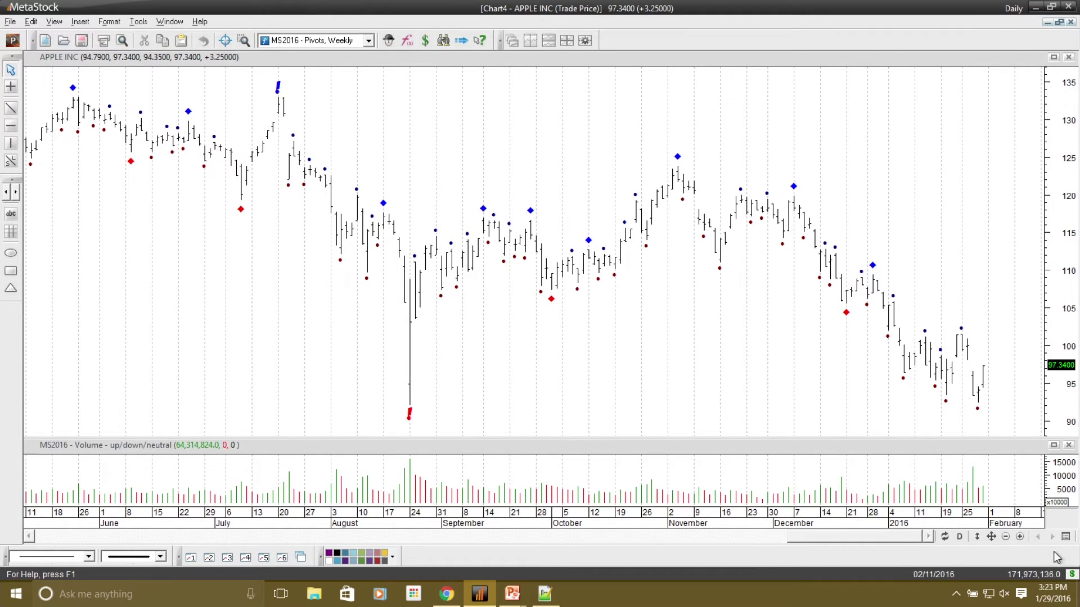
Turn the minor up and minor down pivot symbols back off.
double_click(309, 159)
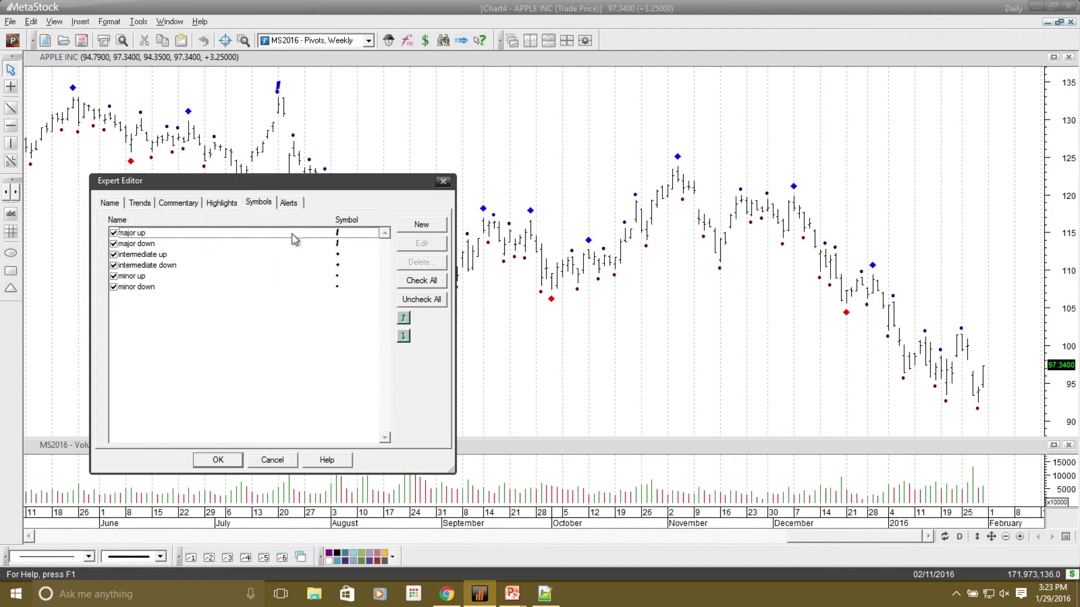
left_click(115, 276)
left_click(115, 287)
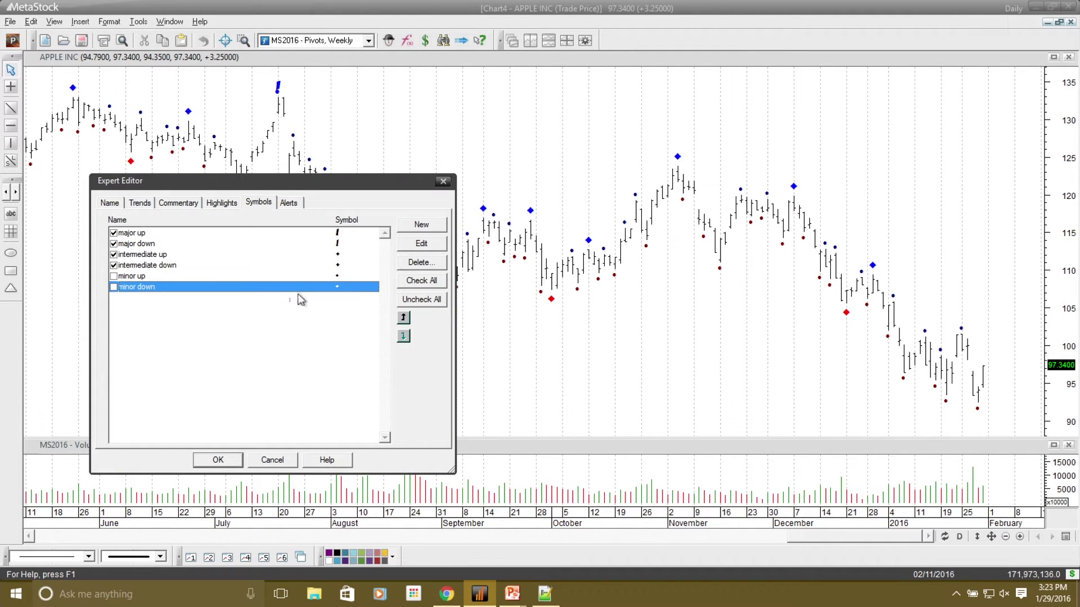
left_click(218, 459)
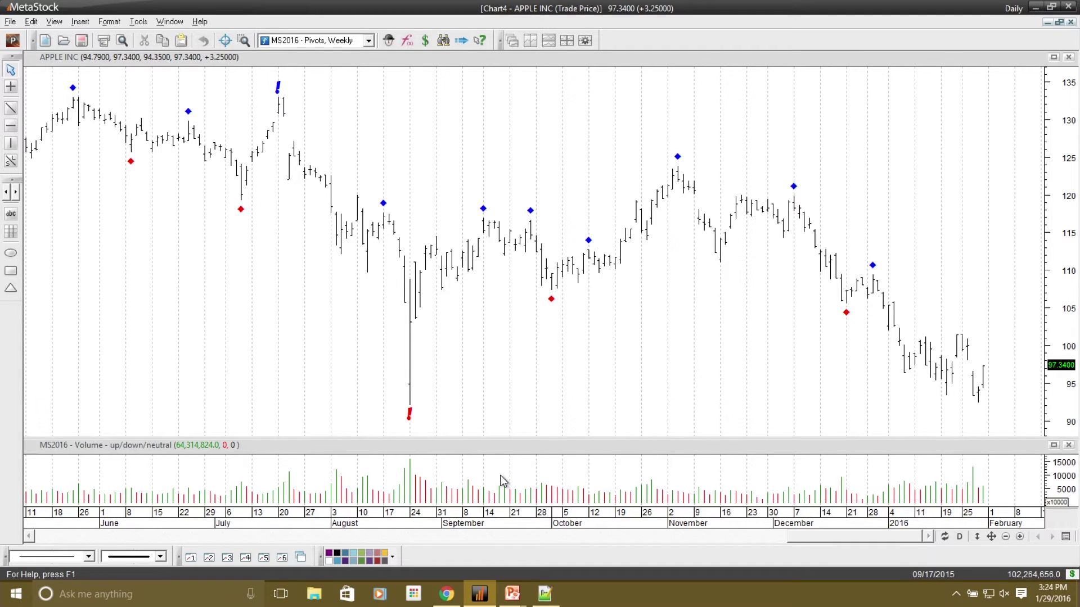
Detach the Golson's Pivots expert from the Apple chart.
right_click(479, 113)
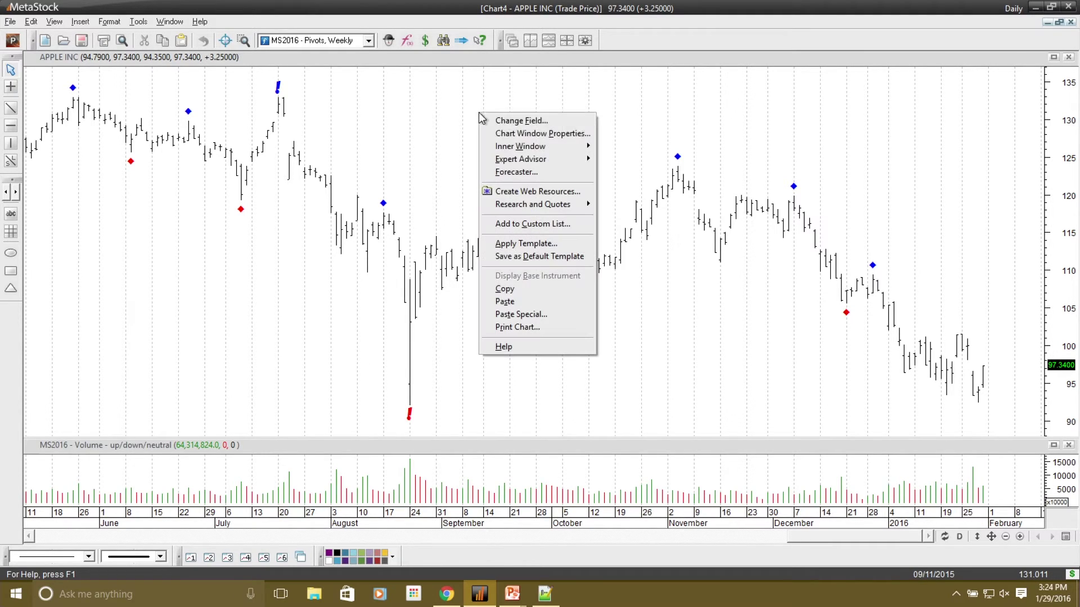
mouse_move(542, 163)
left_click(631, 180)
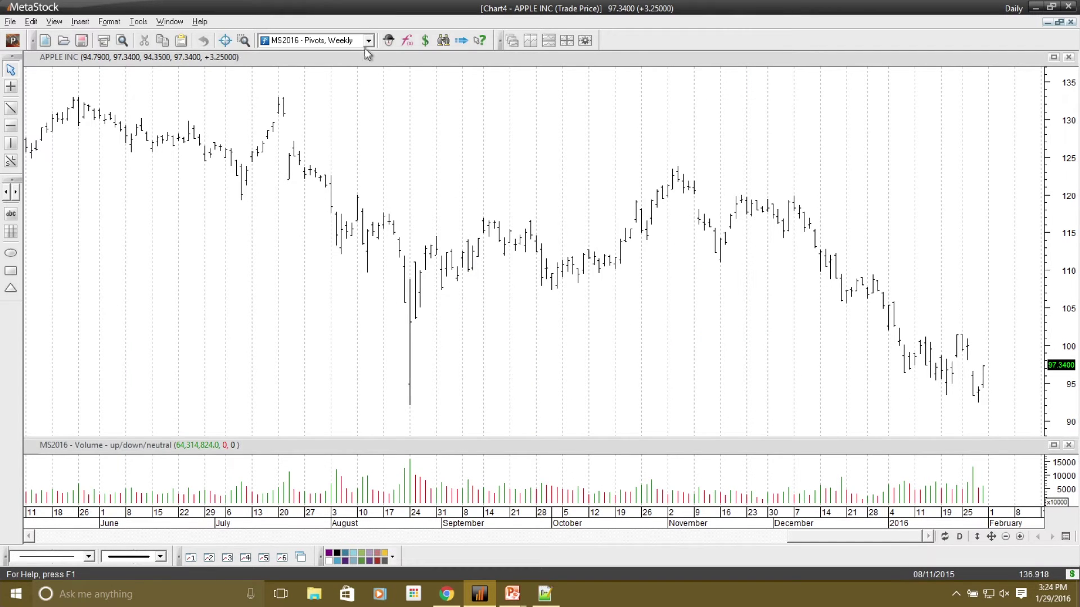
left_click(368, 41)
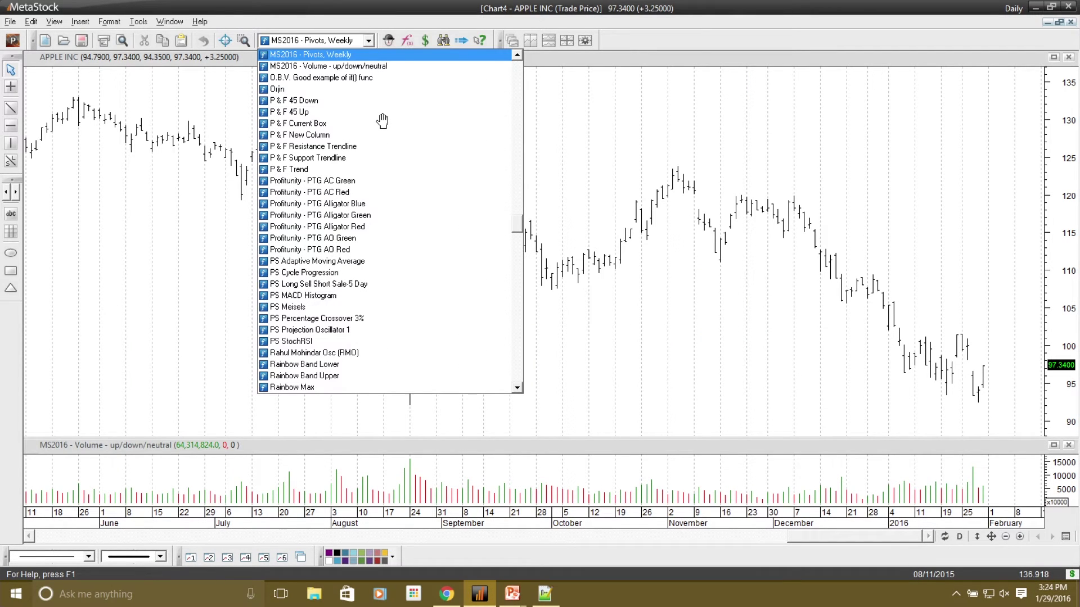
Plot MS2016 - Bullish Divergence and shrink its pane to a slim strip above the price bars.
scroll(382, 121, "up", 2)
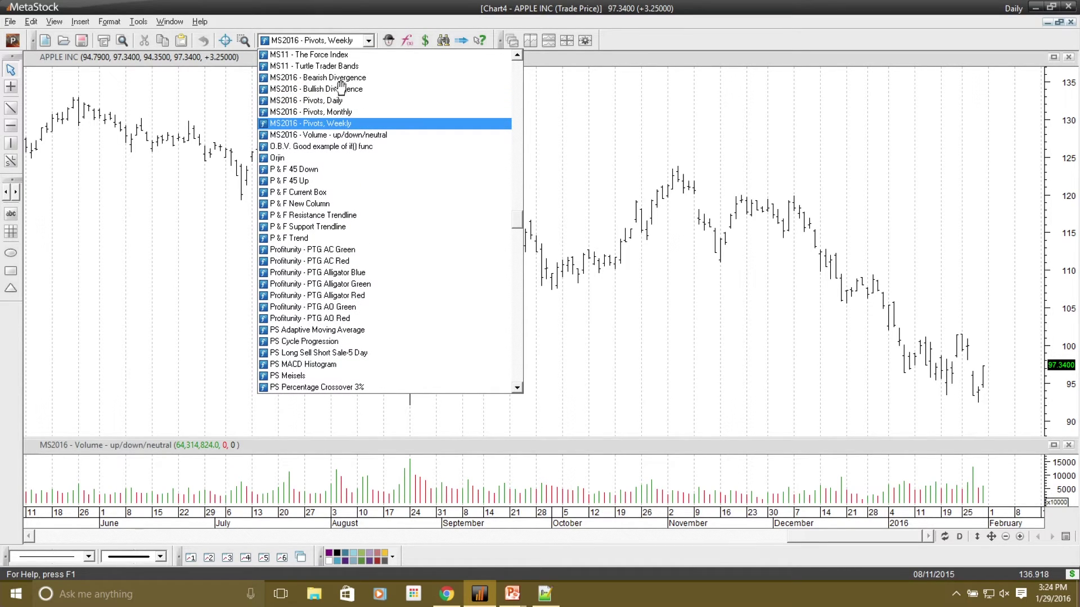
left_click(343, 89)
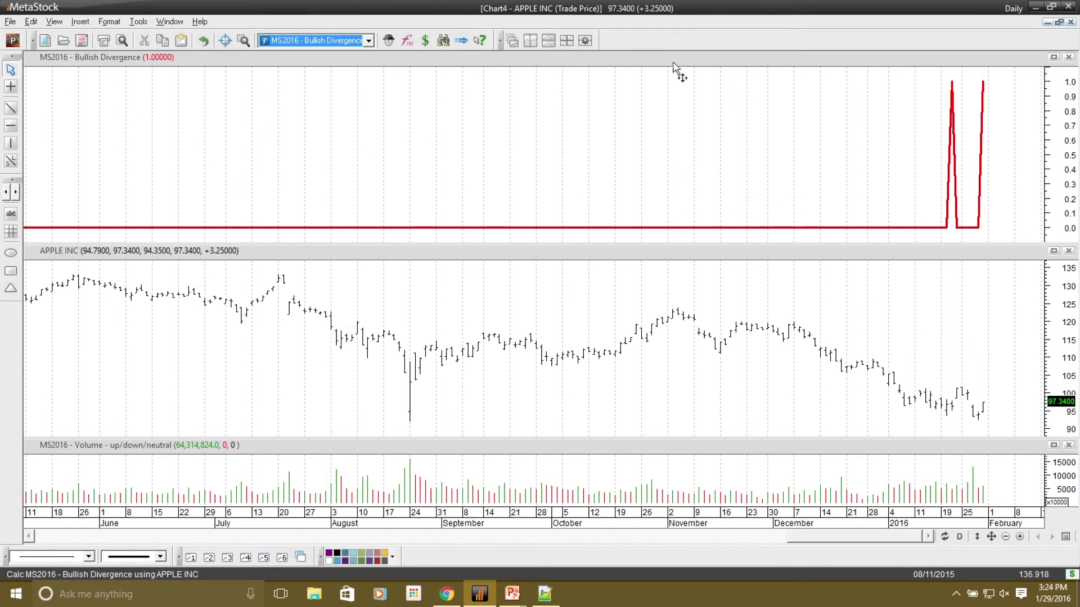
left_click_drag(671, 207, 672, 119)
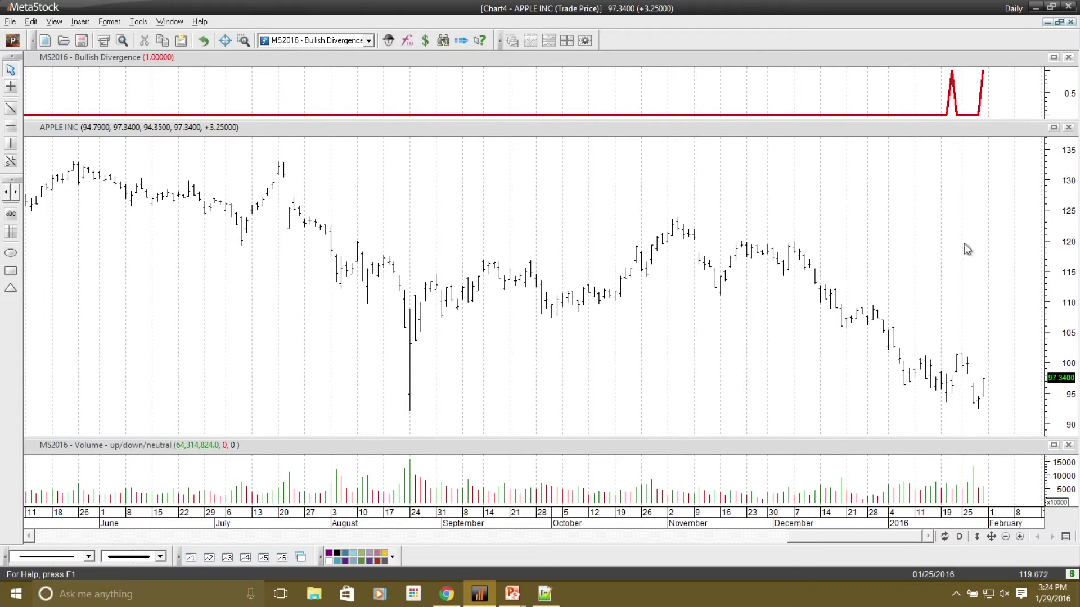
left_click_drag(935, 119, 936, 108)
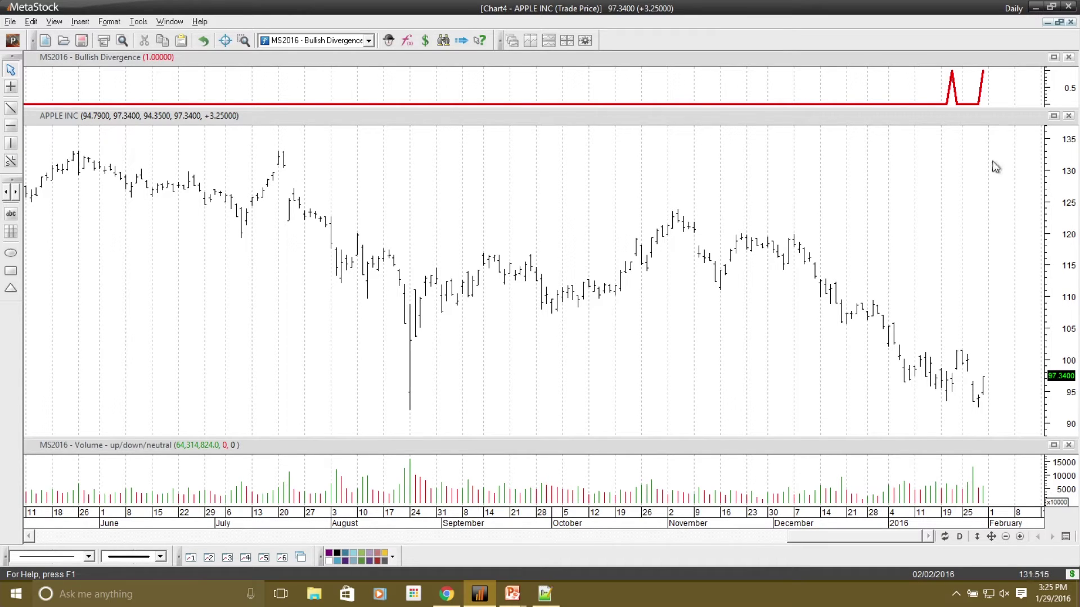
mouse_move(982, 99)
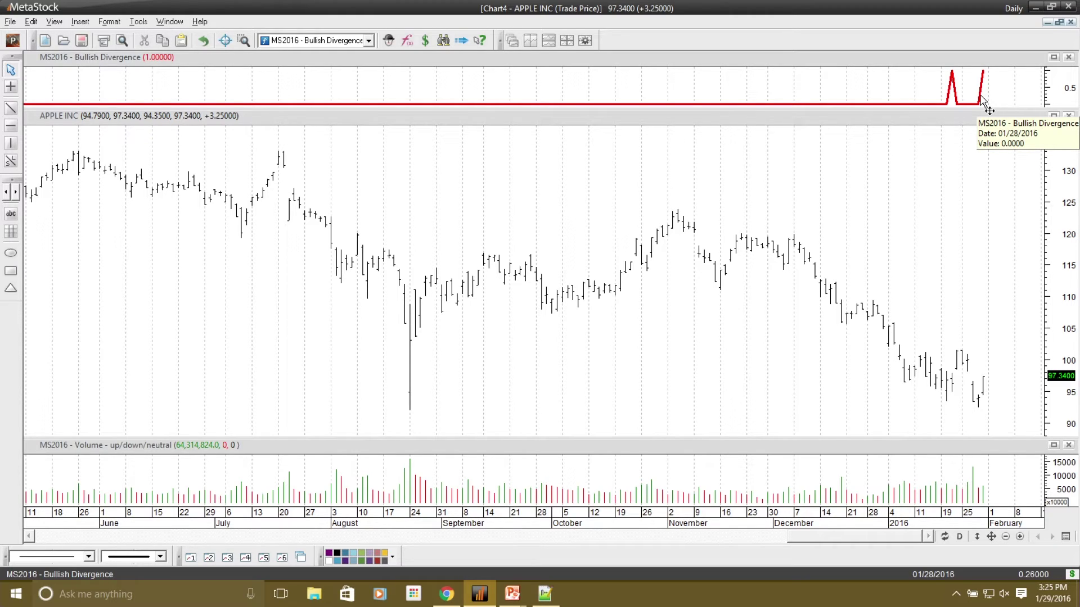
double_click(981, 101)
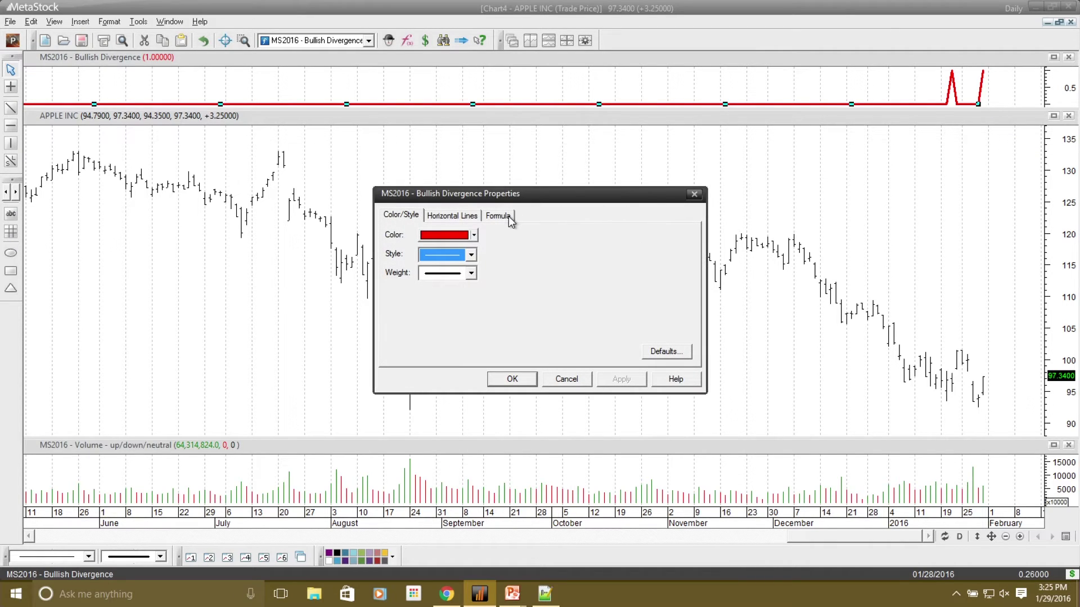
left_click(502, 216)
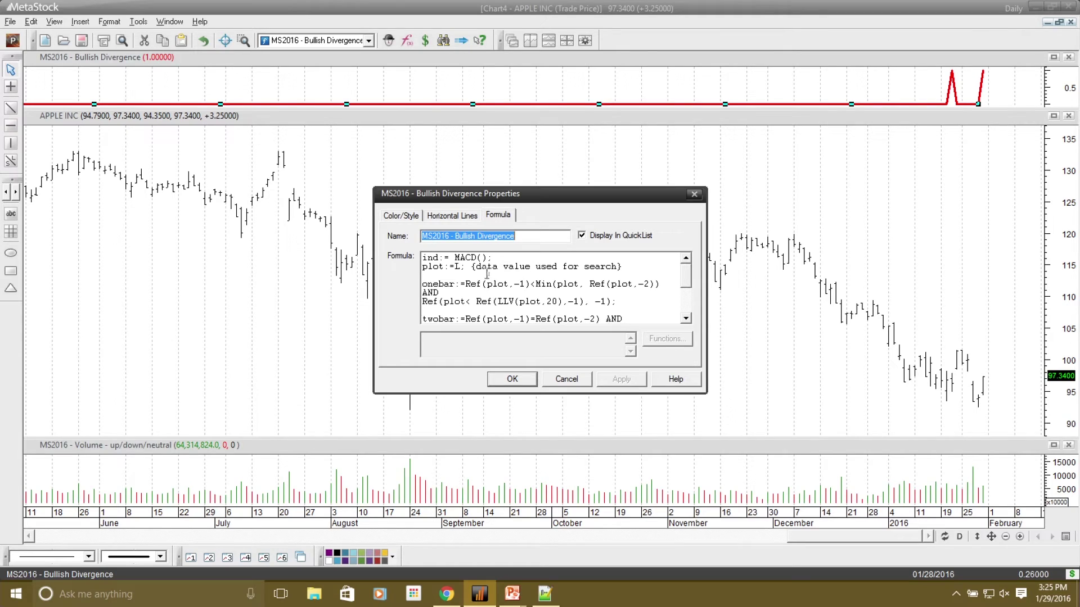
left_click(476, 257)
key("BackSpace")
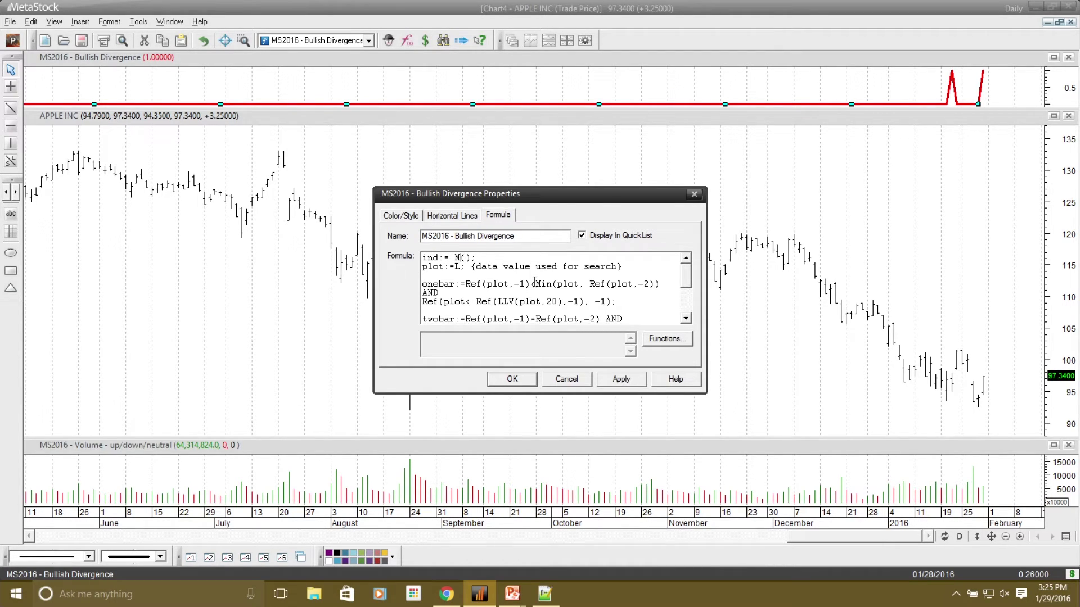
type("RIS")
key("BackSpace")
key("BackSpace")
type("SI")
left_click(619, 380)
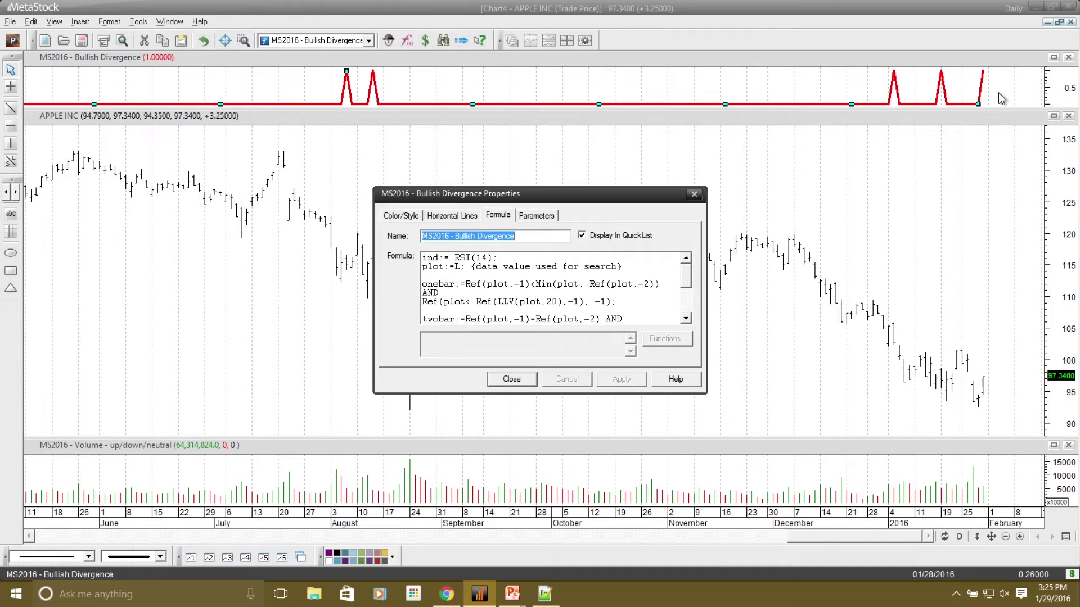
left_click(488, 258)
key("BackSpace")
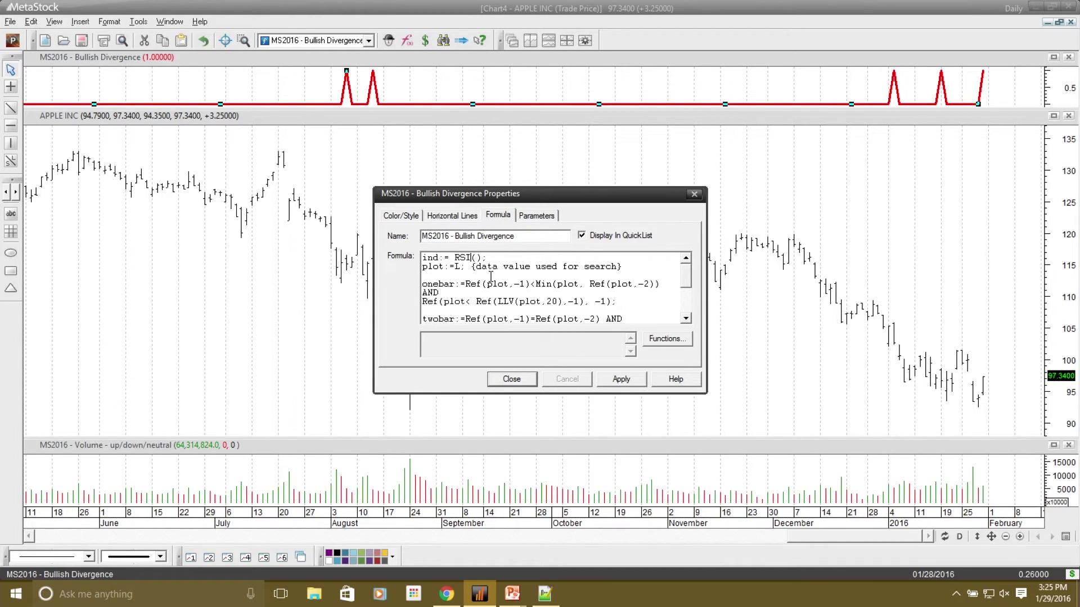
type("MACD")
left_click(621, 379)
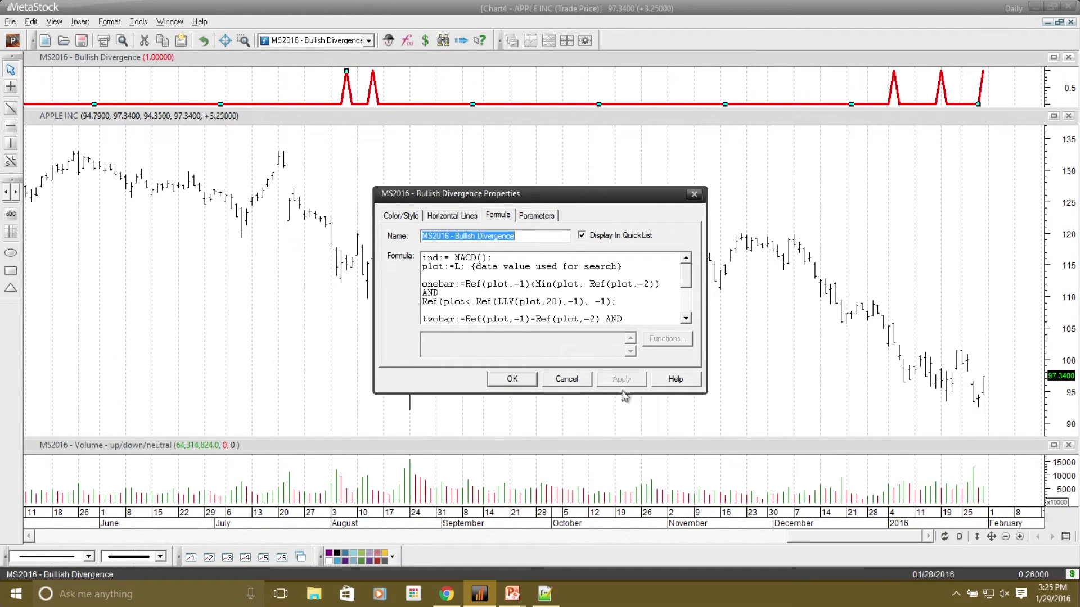
left_click(511, 380)
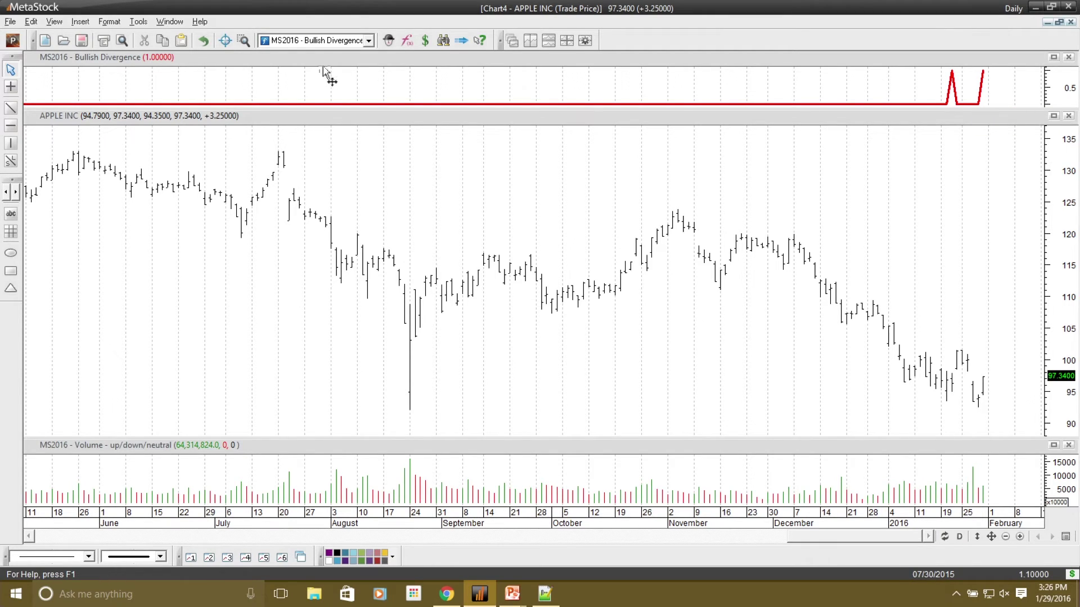
Add a MACD pane with default settings to the Apple chart.
left_click(350, 42)
scroll(421, 140, "up", 5)
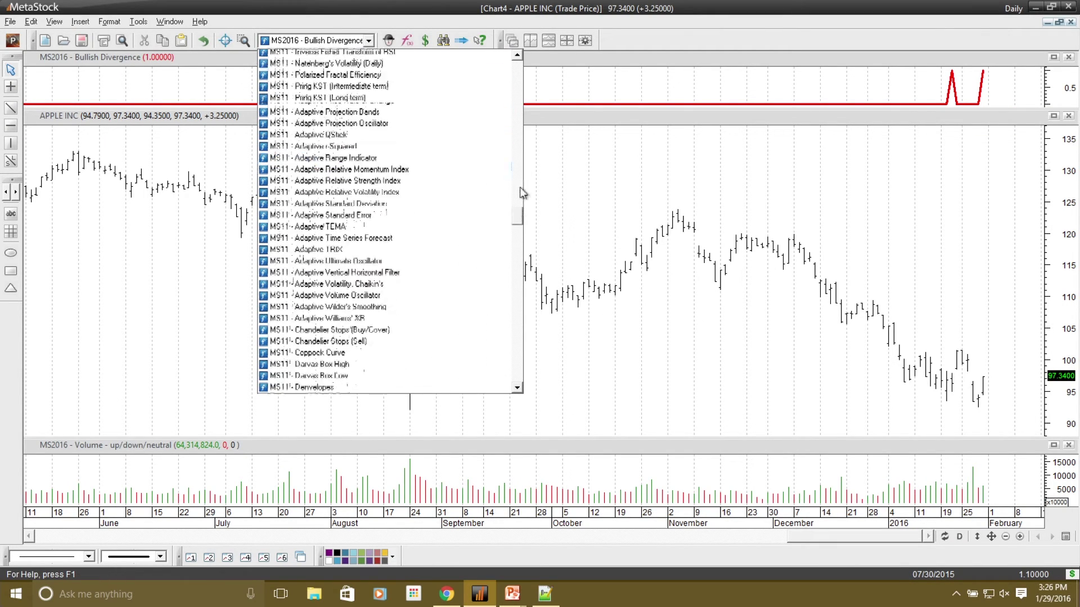
left_click_drag(521, 193, 519, 87)
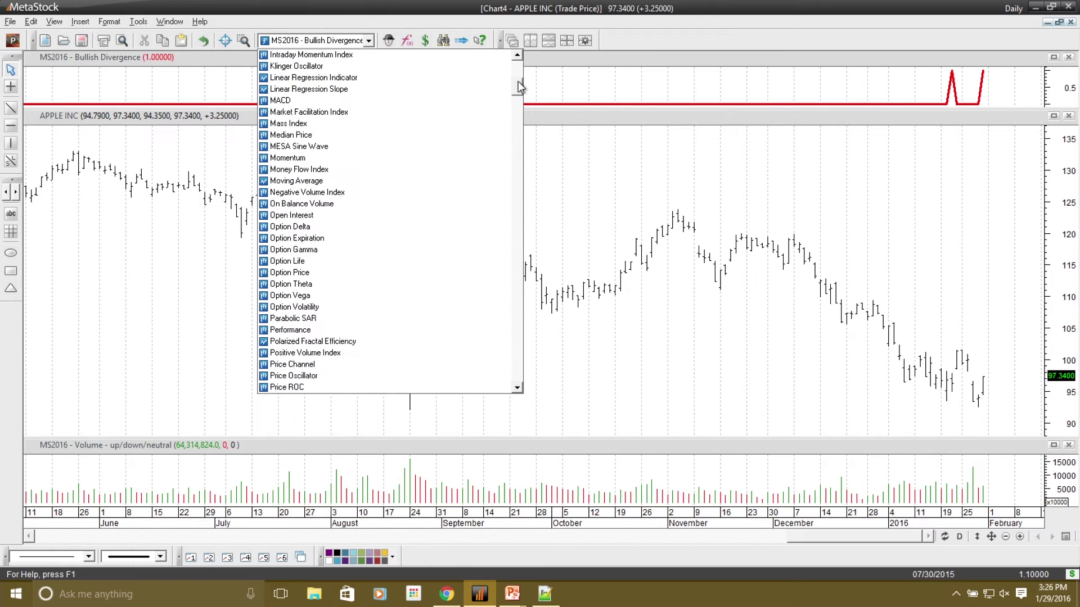
left_click(280, 100)
left_click(953, 119)
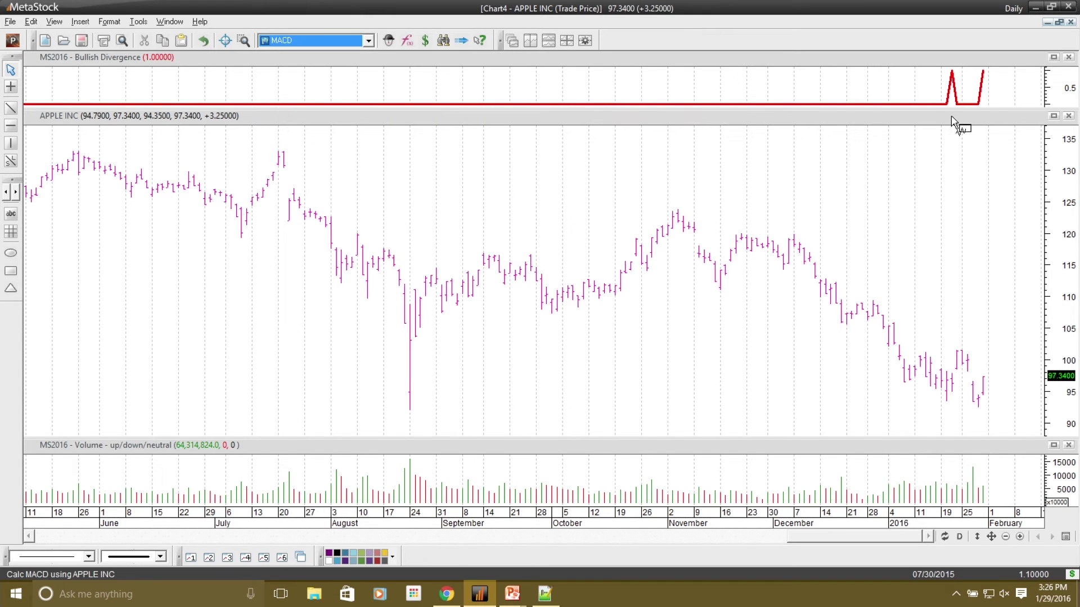
left_click(540, 358)
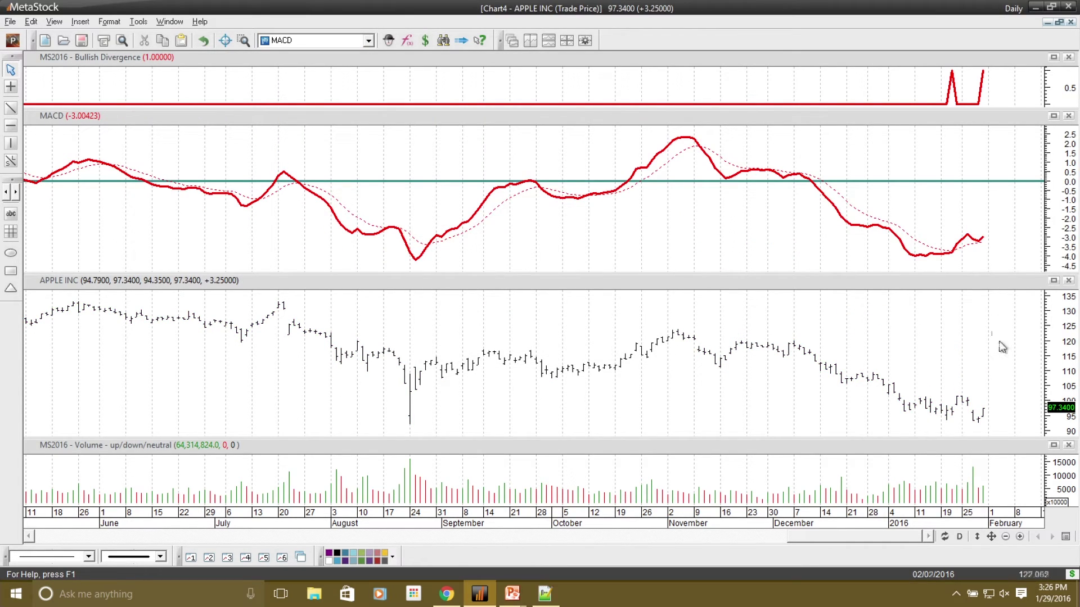
Zoom in five times to examine the most recent weeks of Apple prices.
left_click(1019, 536)
left_click(1020, 537)
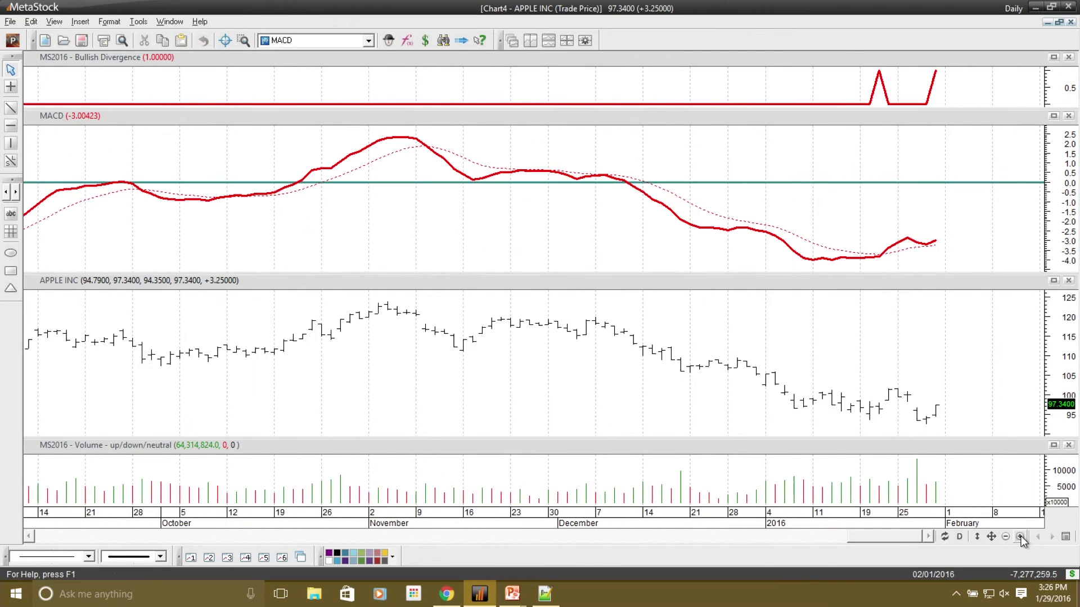
left_click(1020, 536)
left_click(1020, 536)
left_click(1020, 537)
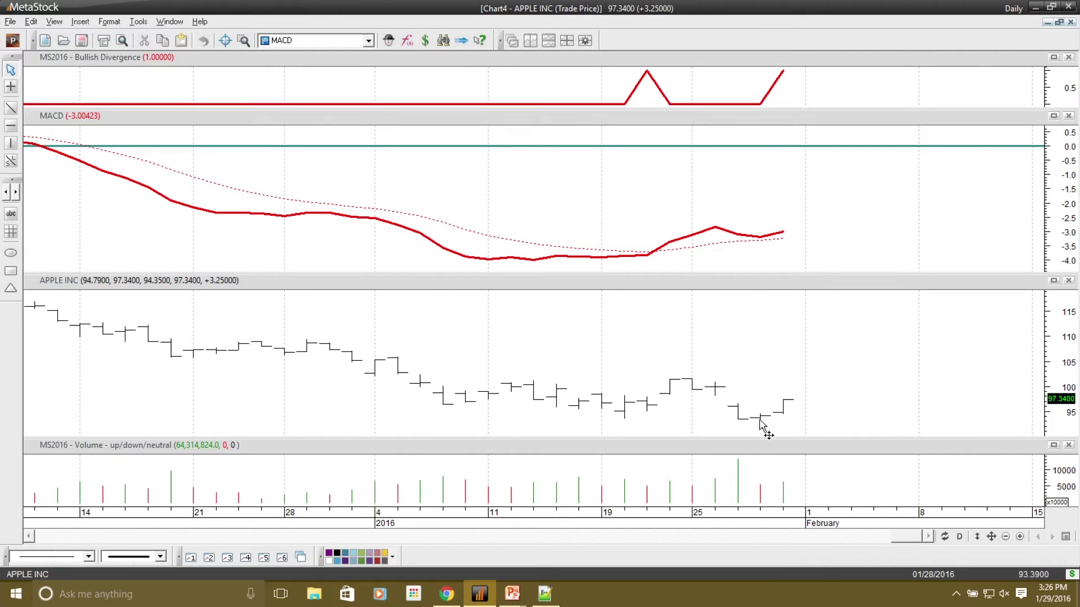
mouse_move(763, 239)
mouse_move(760, 426)
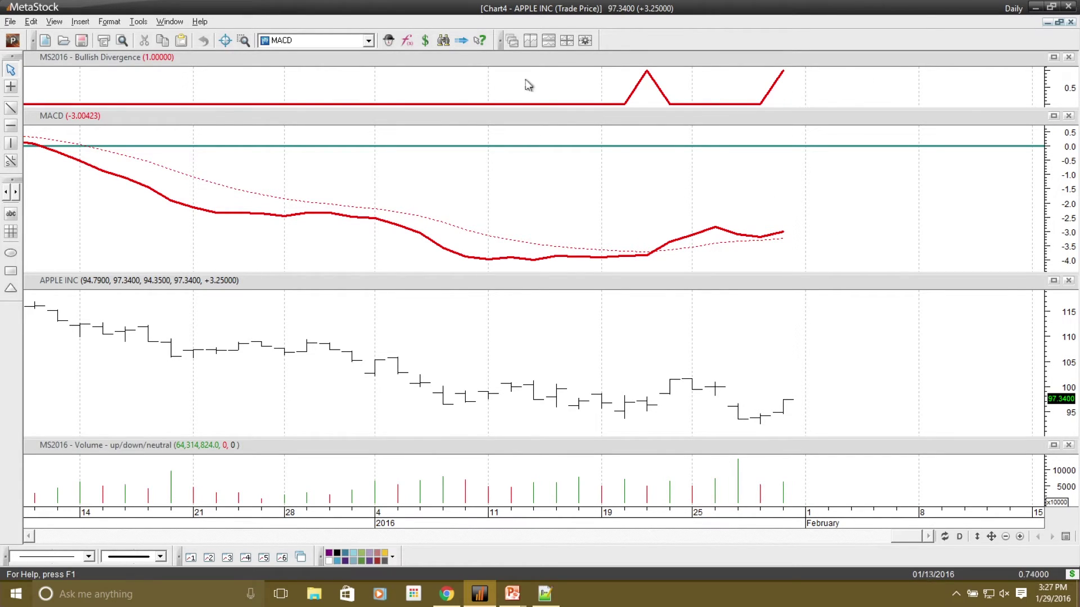
Open The Explorer and untick the LCI - Breakout Signals exploration.
left_click(444, 41)
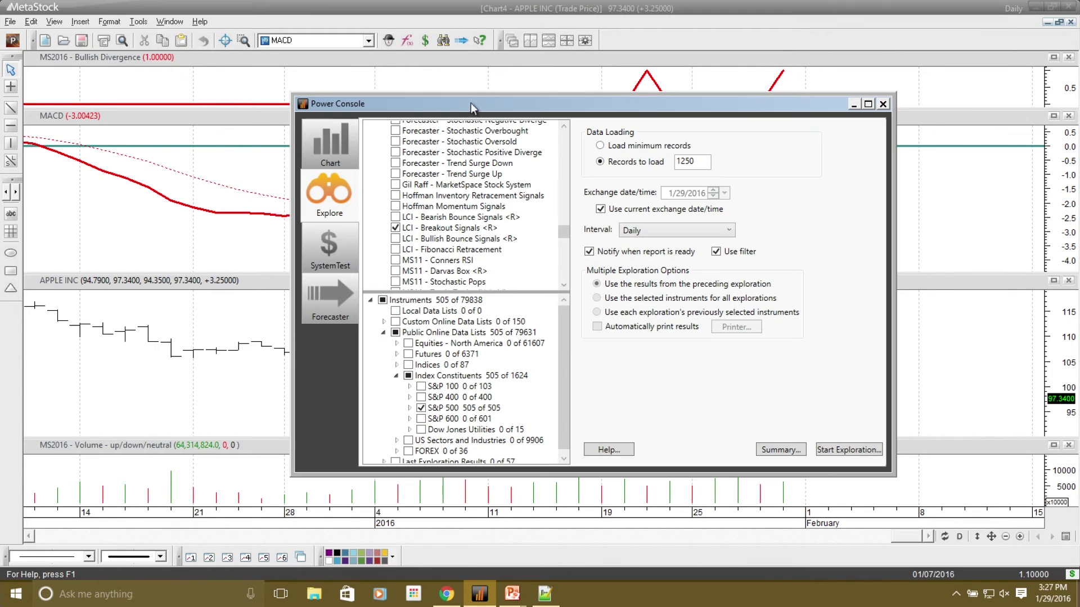
left_click(395, 228)
scroll(438, 231, "up", 4)
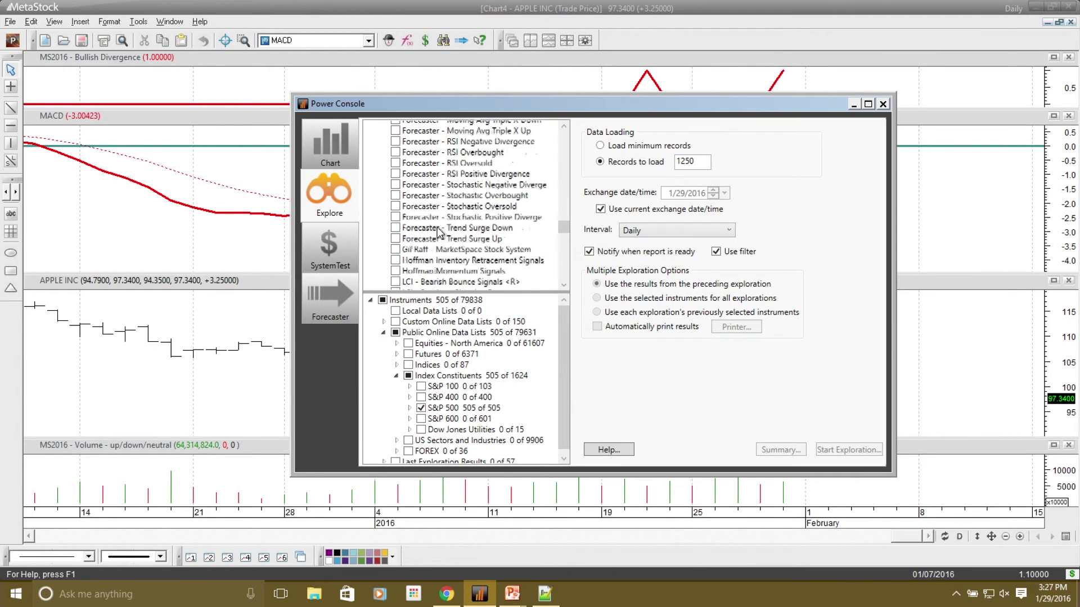
scroll(439, 231, "up", 7)
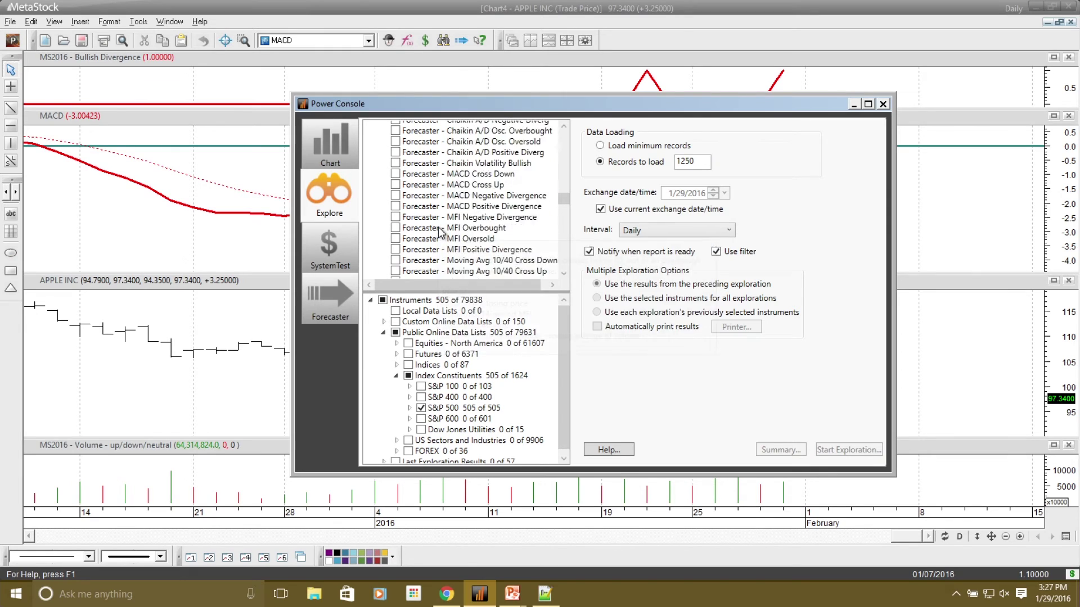
scroll(438, 230, "down", 3)
scroll(439, 231, "down", 10)
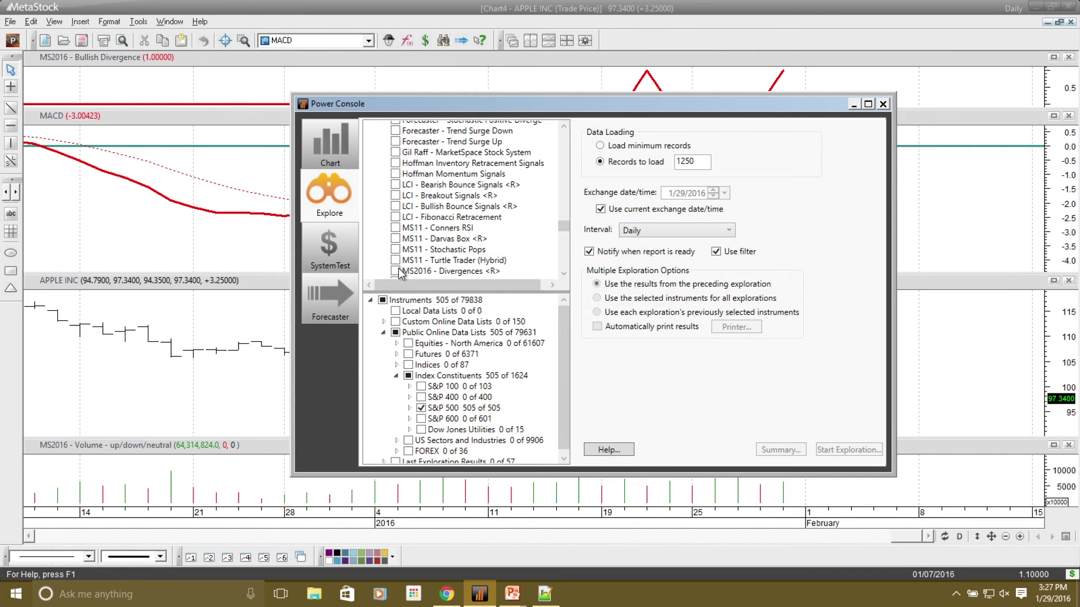
Review the MS2016 - Divergences formula without changes, then tick that exploration to run.
left_click(437, 272)
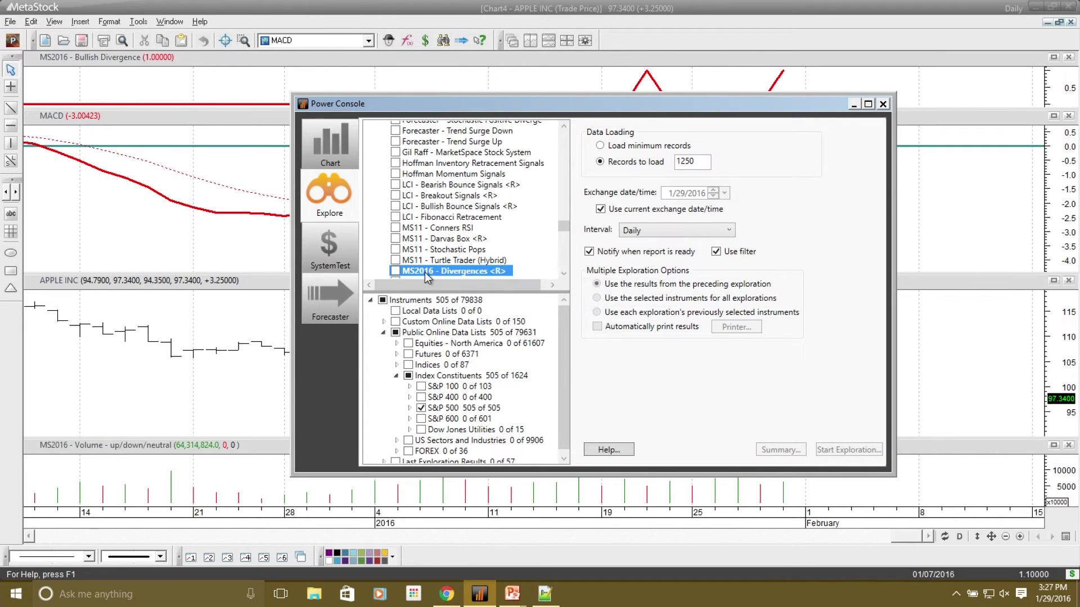
right_click(437, 272)
left_click(458, 280)
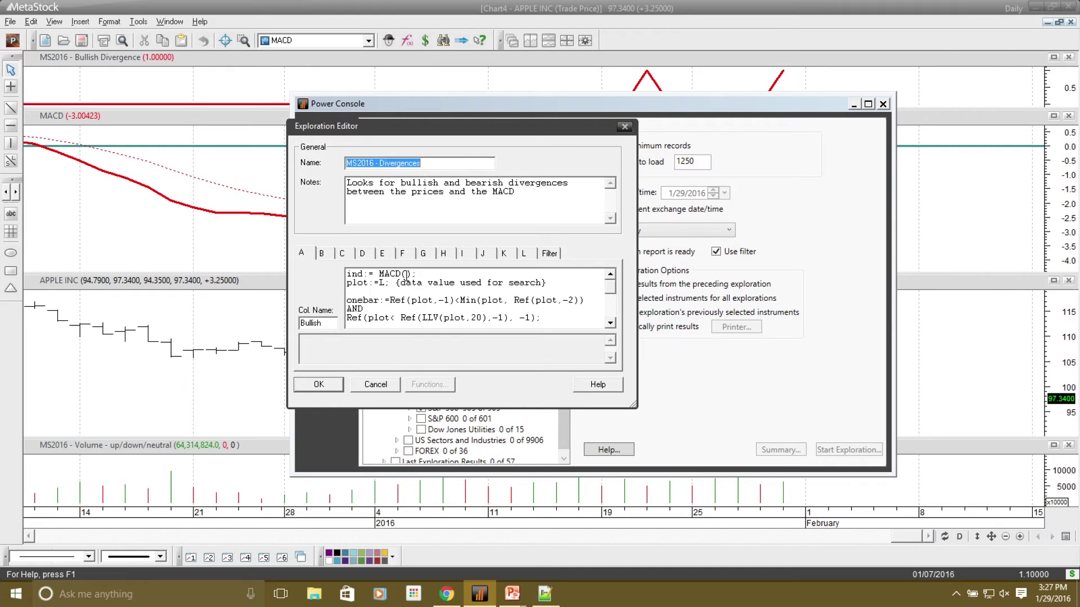
left_click(377, 385)
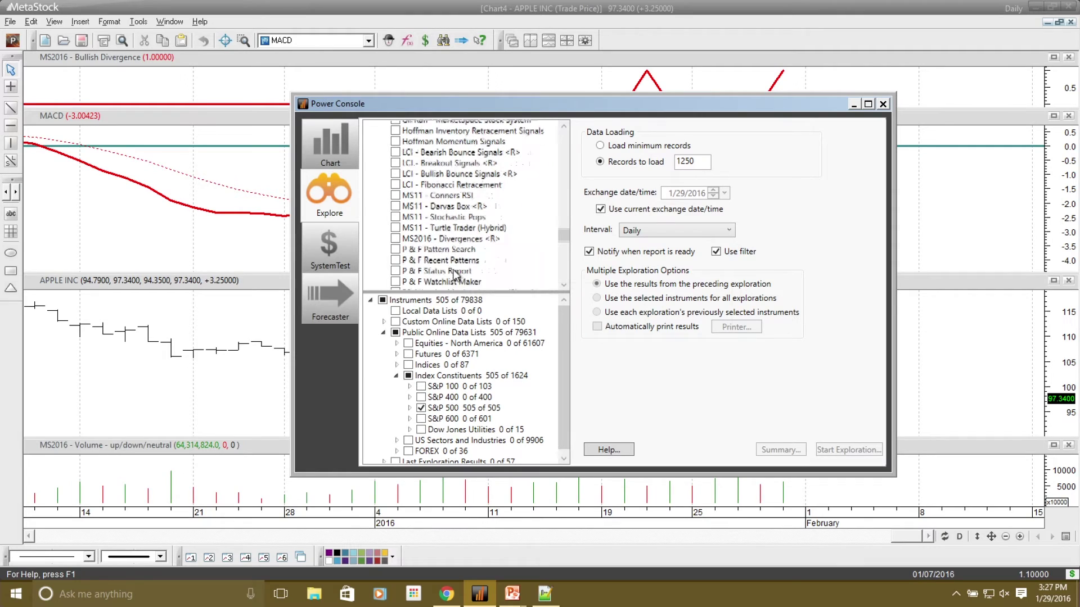
right_click(424, 244)
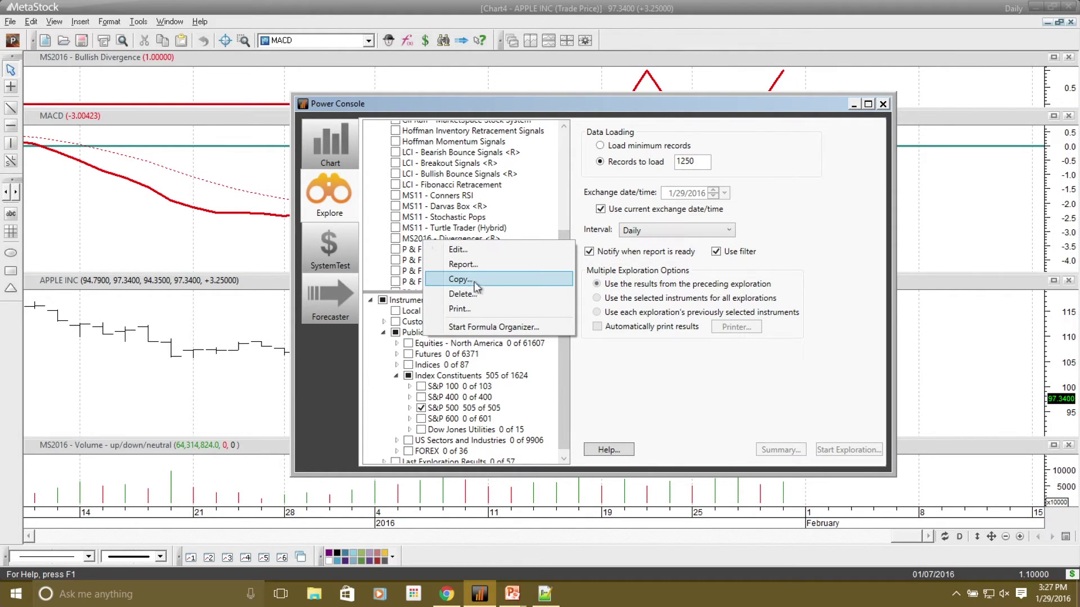
left_click(470, 281)
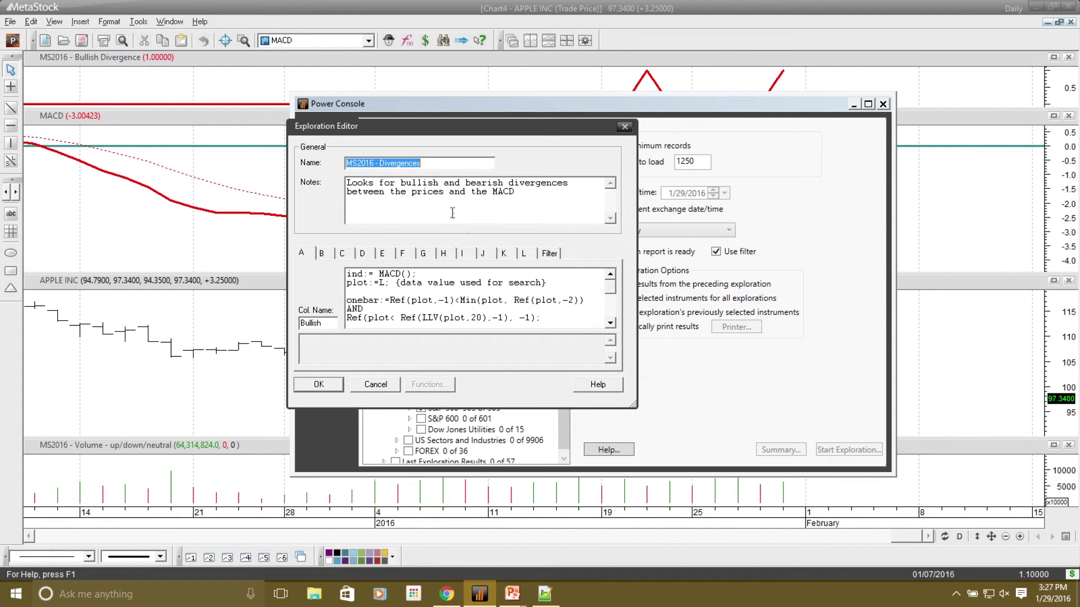
left_click(380, 387)
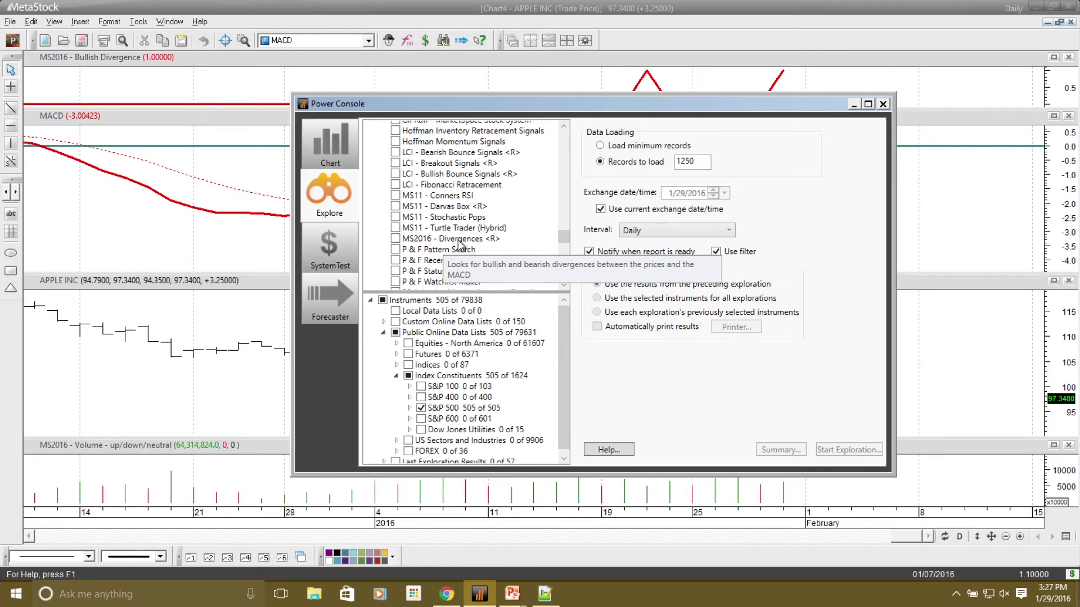
left_click(395, 238)
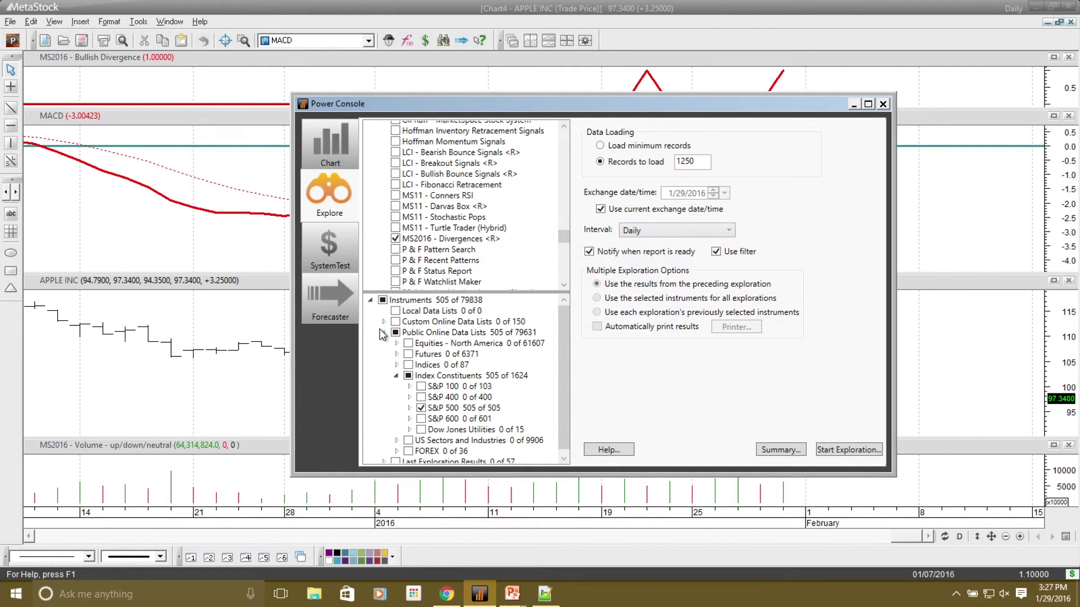
Run MS2016 - Divergences on the 103 S&P 100 stocks (no hits), then reselect the S&P 500.
left_click(421, 408)
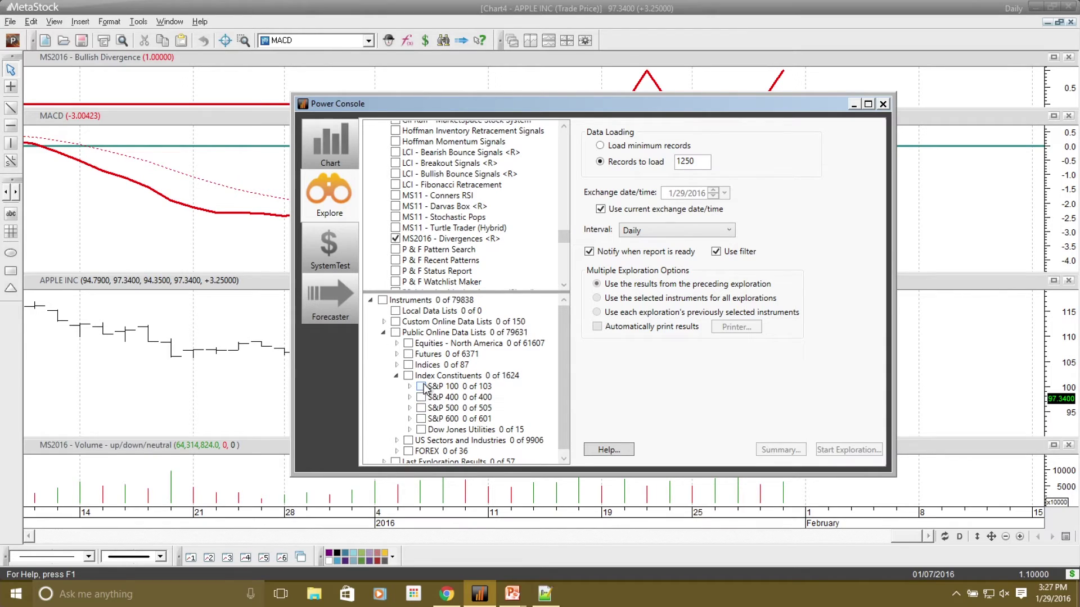
left_click(421, 387)
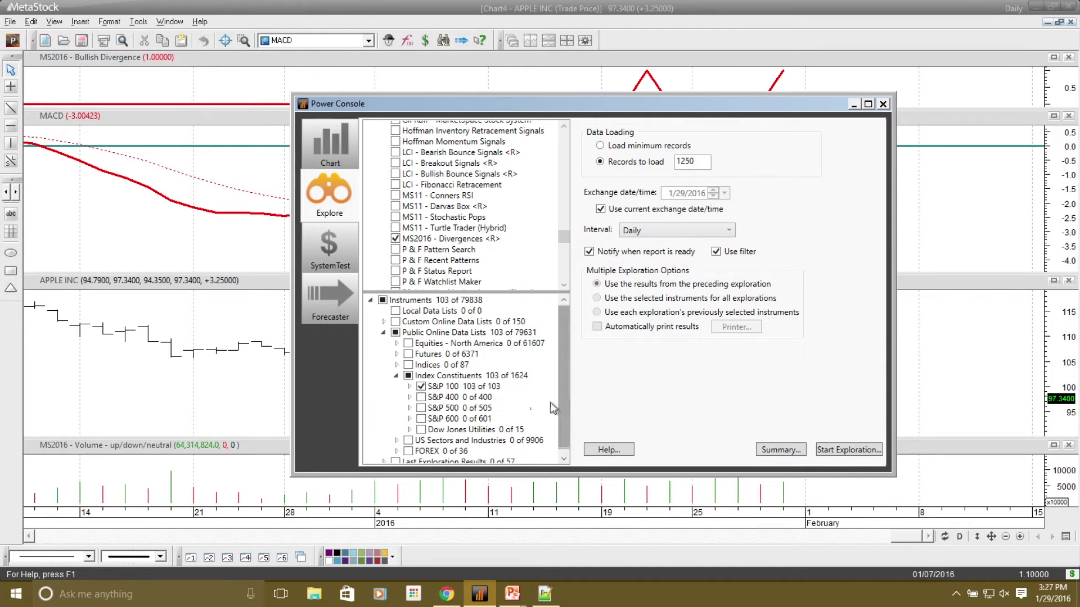
left_click(842, 453)
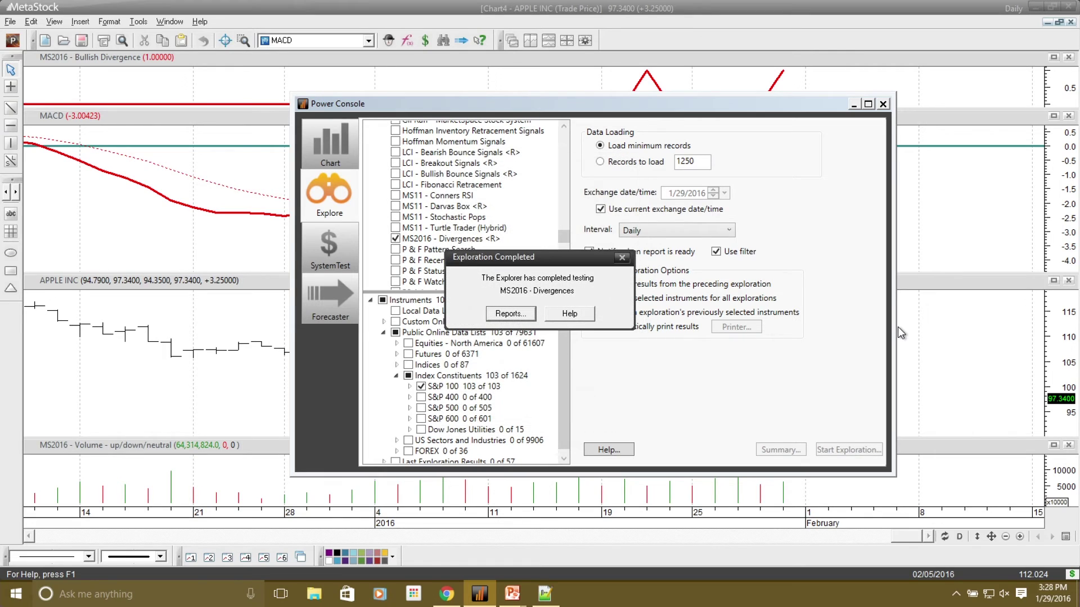
left_click(503, 316)
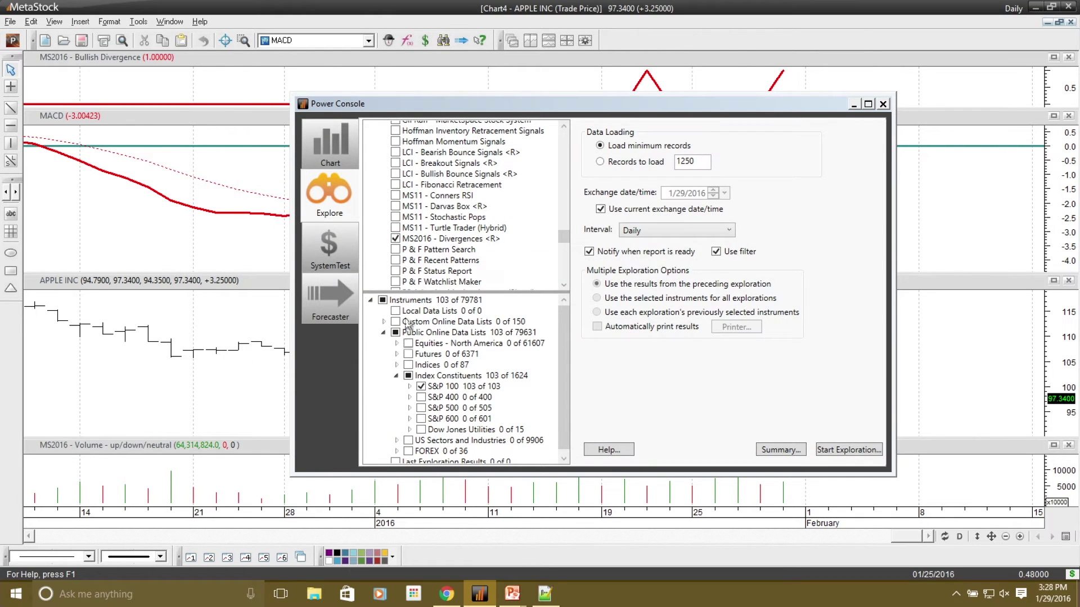
left_click(421, 386)
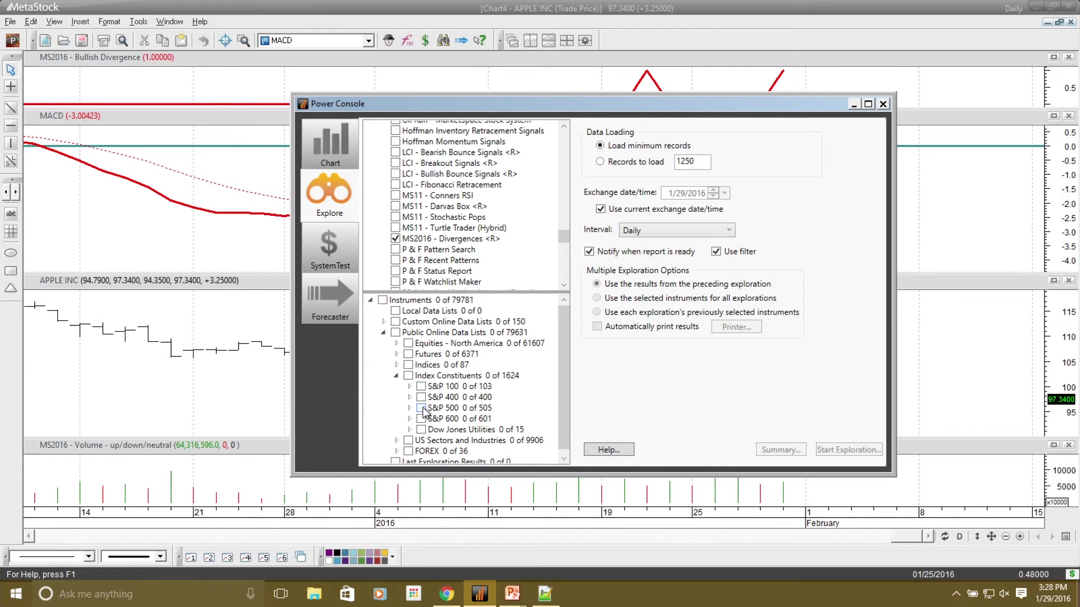
left_click(421, 407)
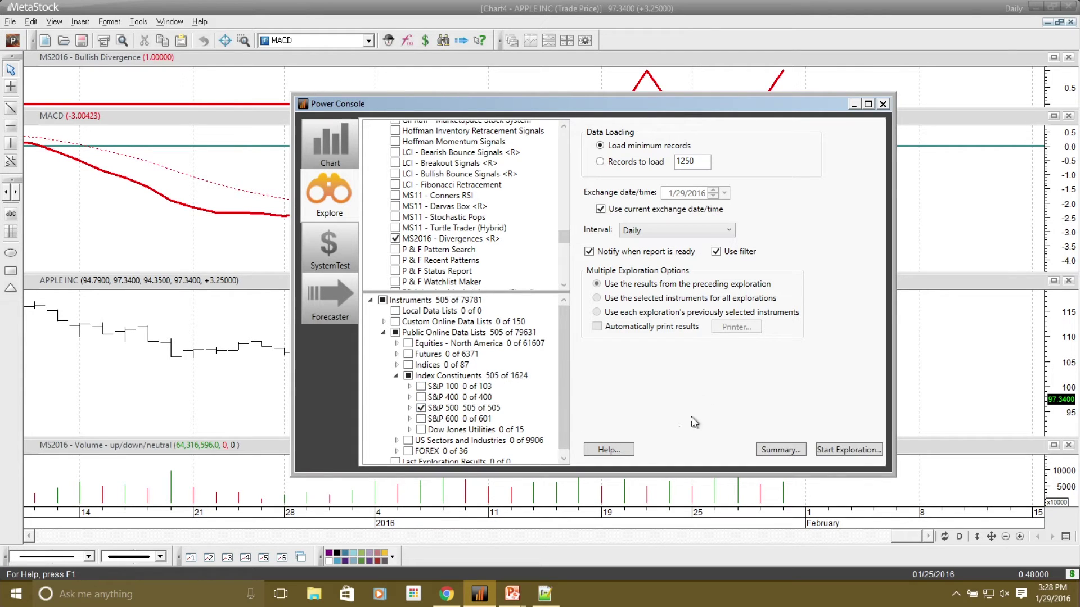
Scan the S&P 500 for divergences and review hits: SWK and HSY bullish, GGP bearish.
left_click(838, 449)
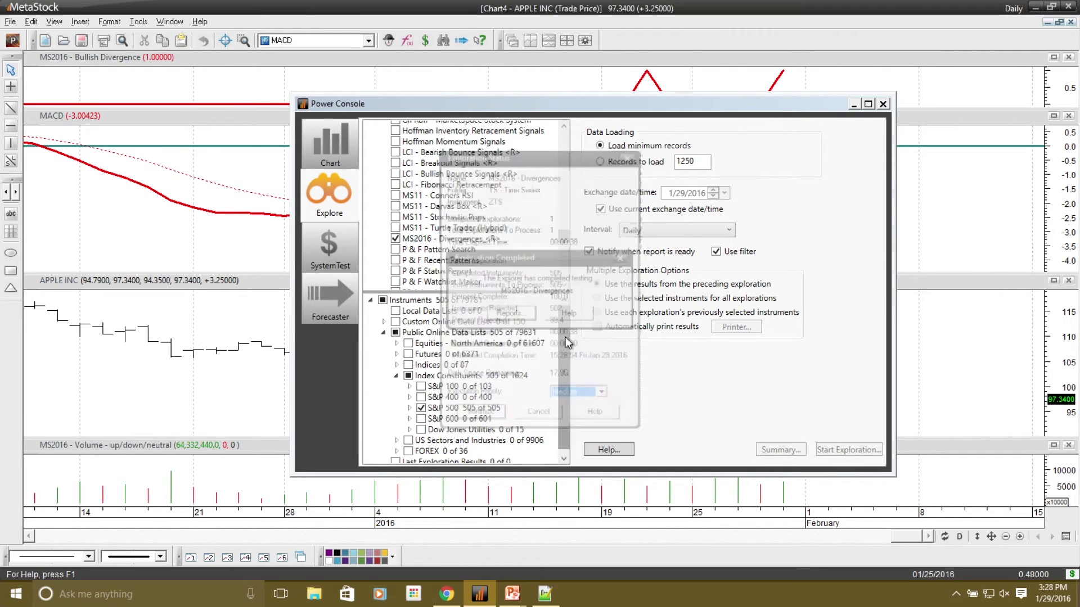
left_click(509, 313)
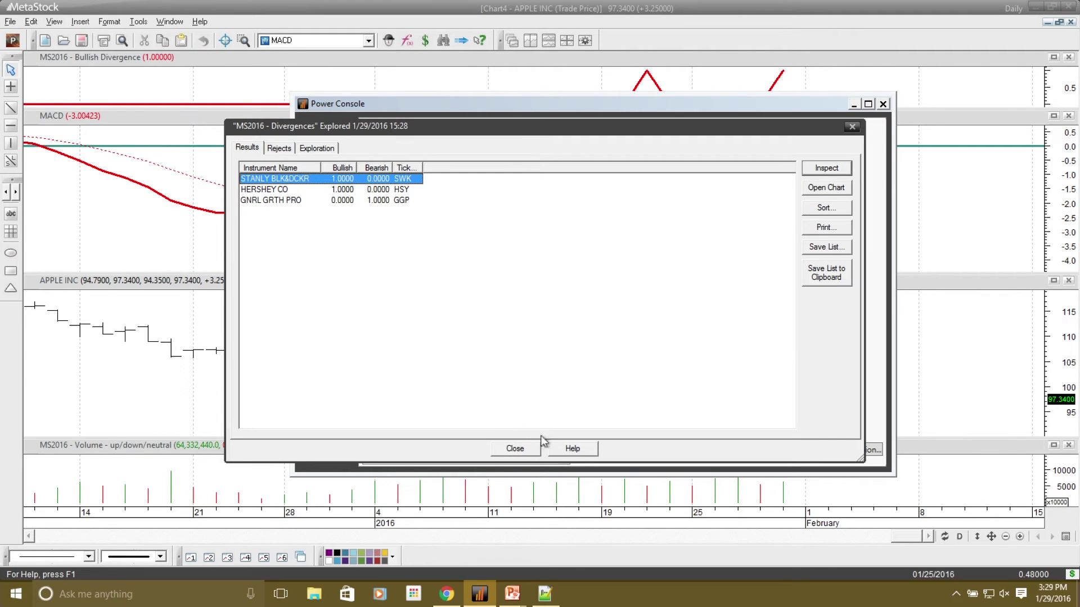
left_click(516, 449)
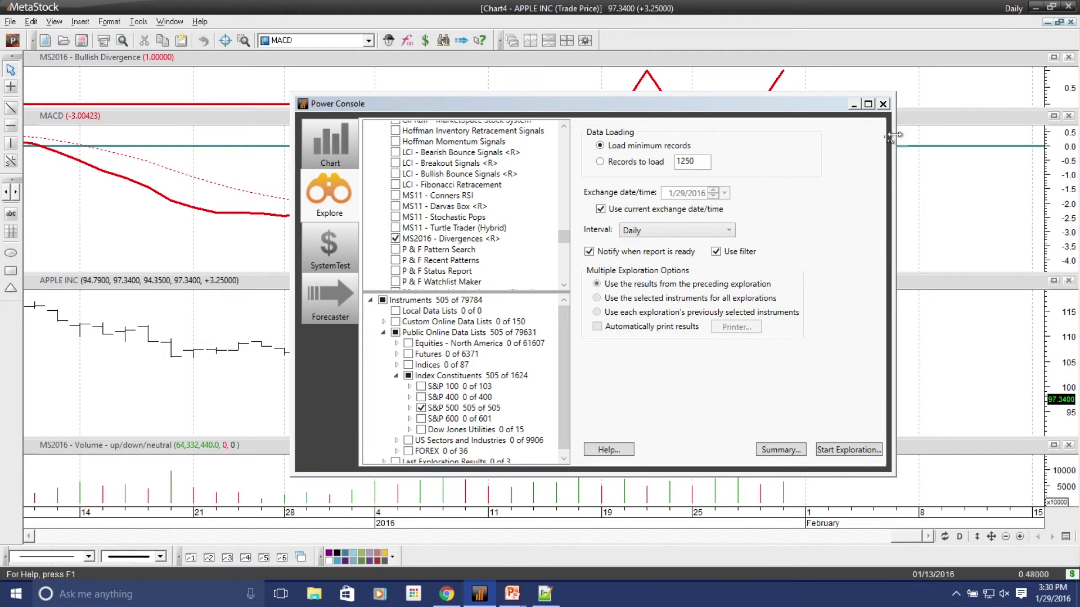
left_click(883, 104)
Close the Apple chart unsaved and open a daily V chart using the Lci - Sr Main template.
left_click(1071, 21)
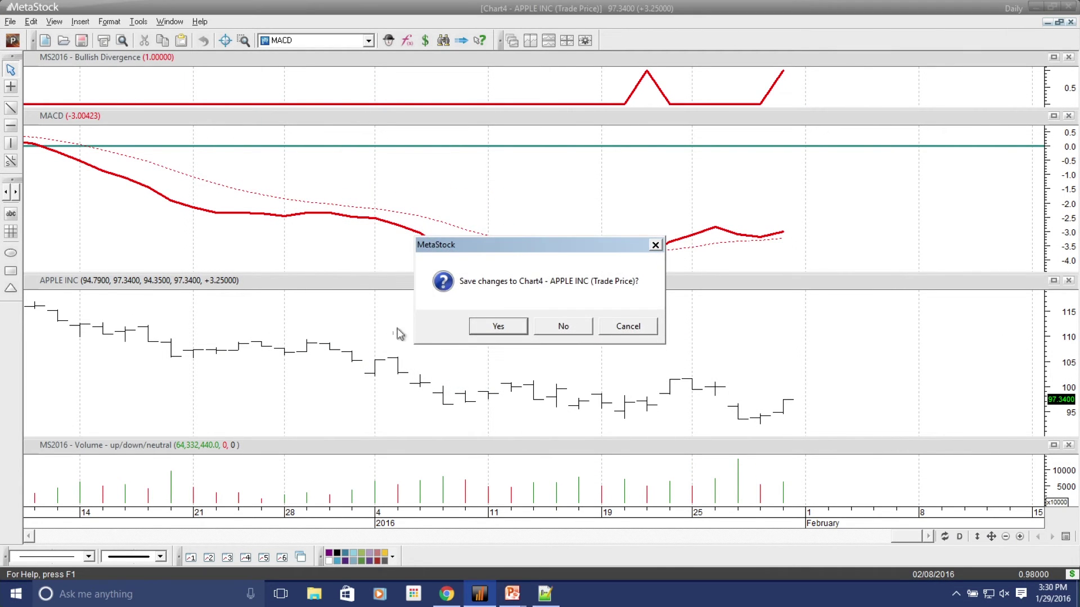
left_click(560, 326)
left_click(13, 40)
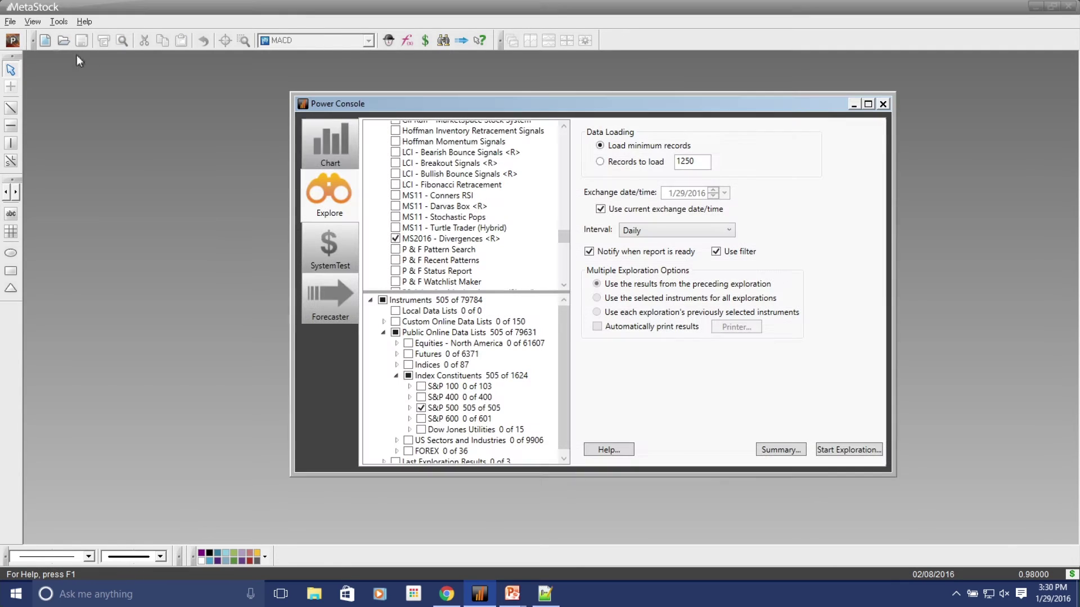
left_click(338, 147)
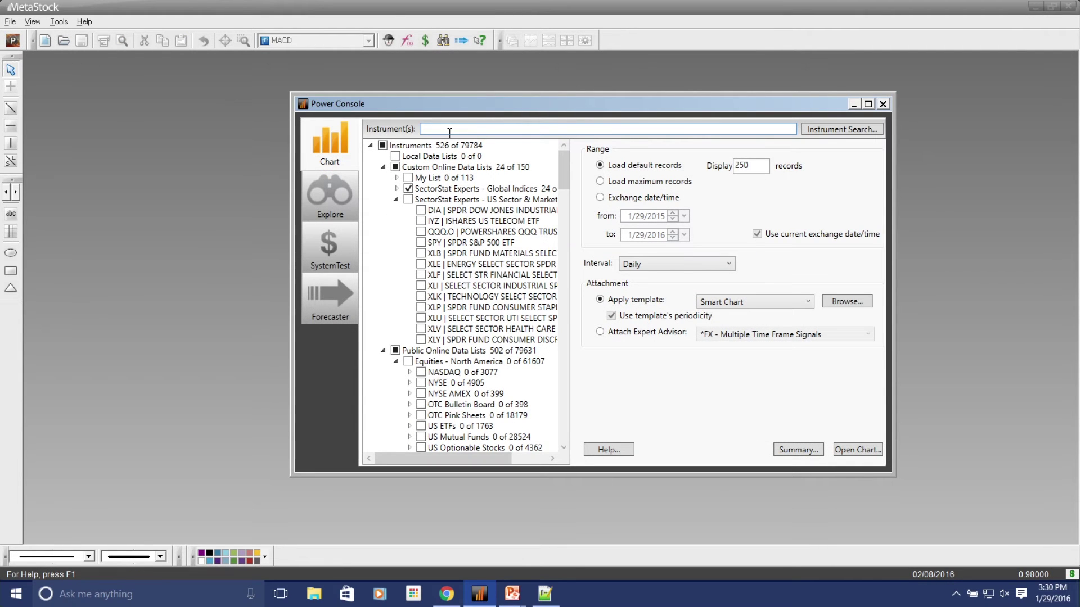
type("V")
left_click(786, 304)
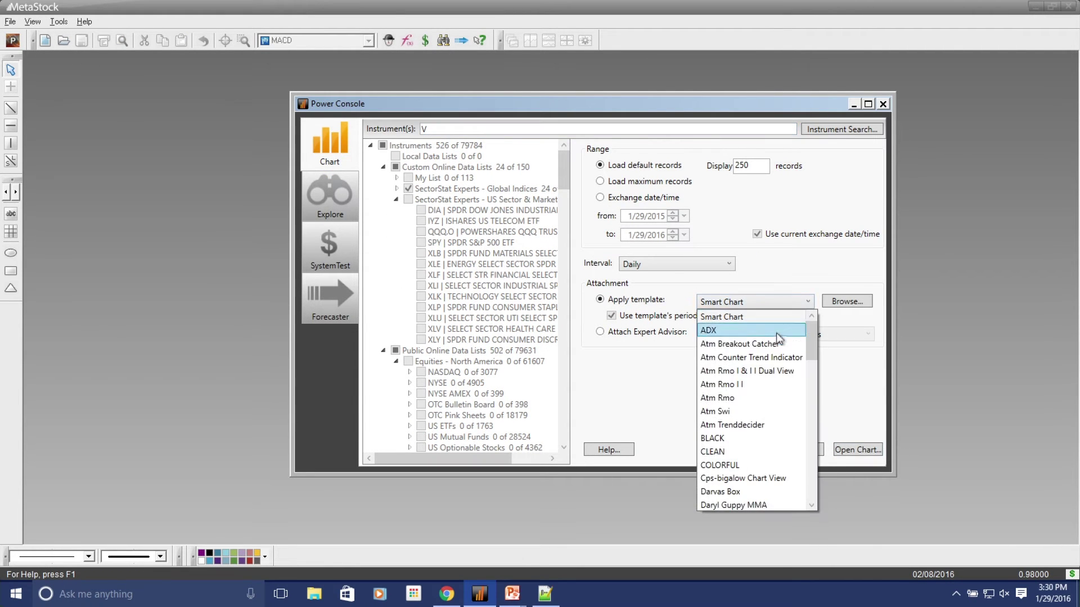
scroll(765, 410, "down", 8)
scroll(765, 423, "down", 4)
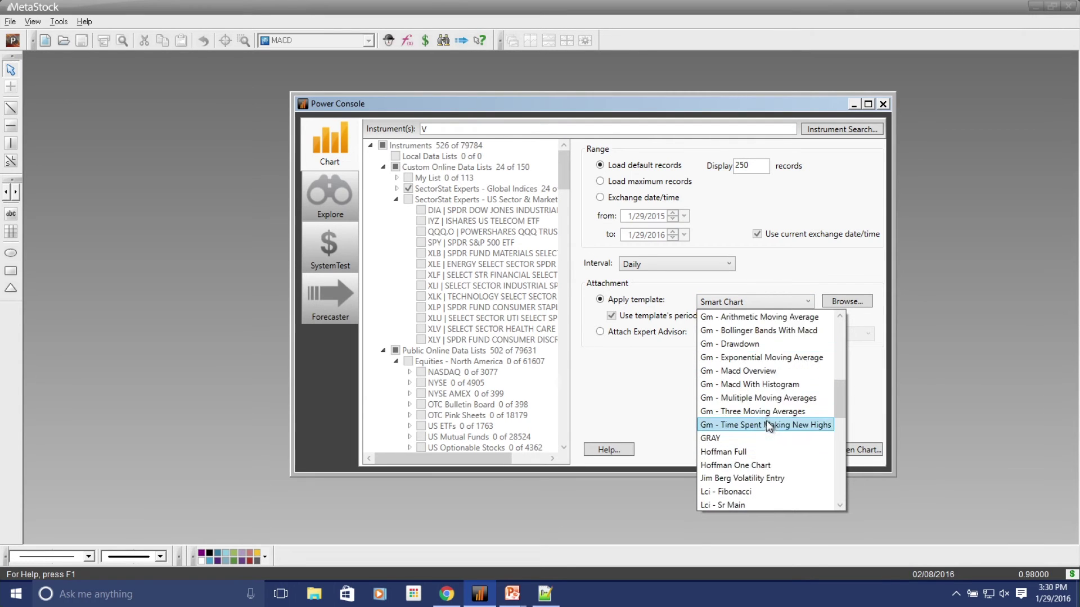
left_click(757, 464)
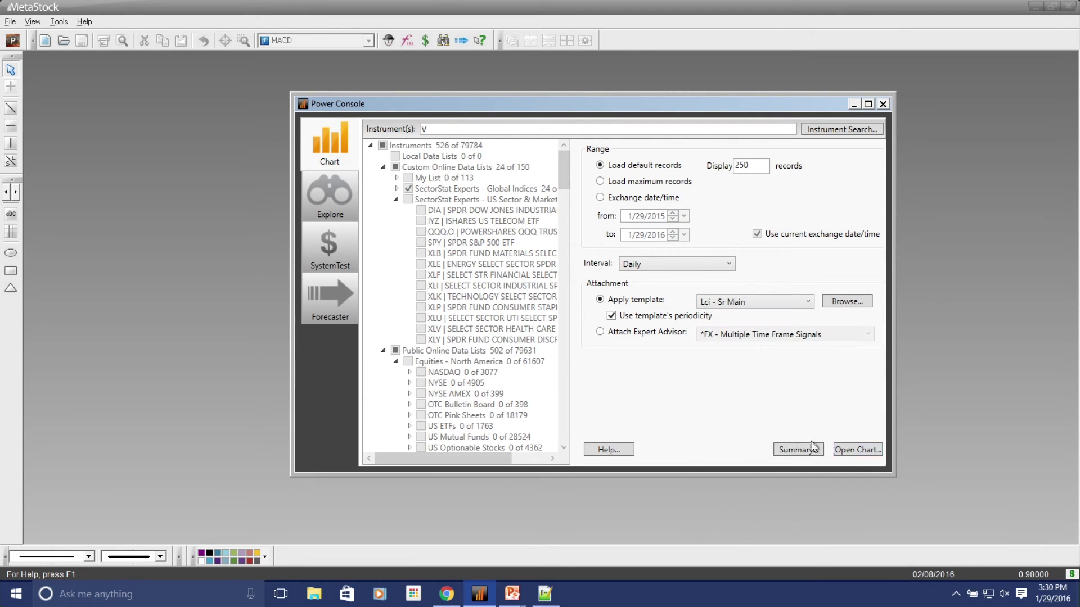
left_click(850, 450)
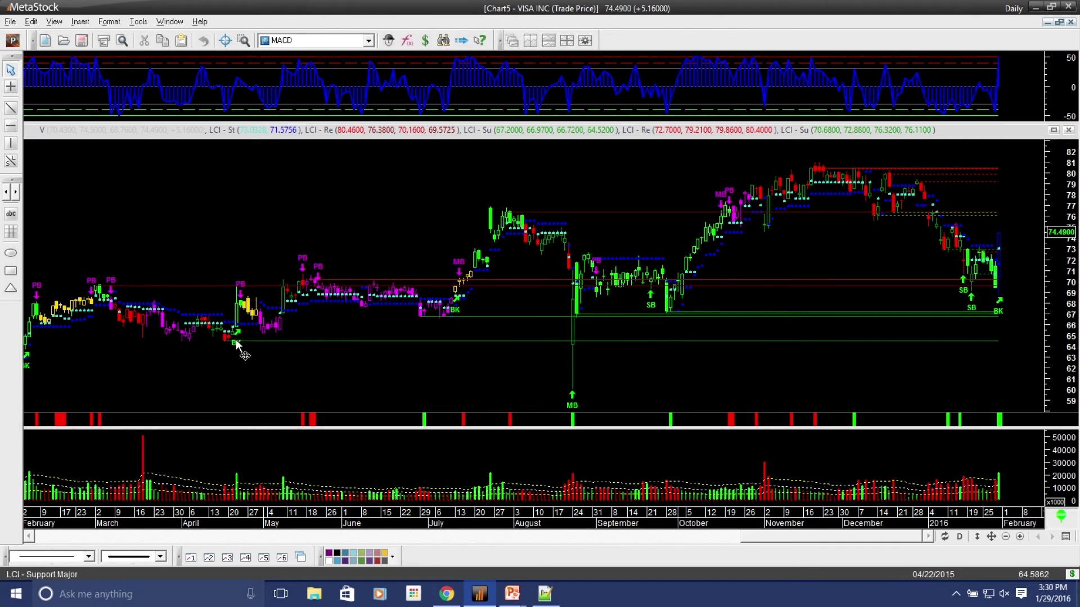
mouse_move(236, 340)
mouse_move(460, 265)
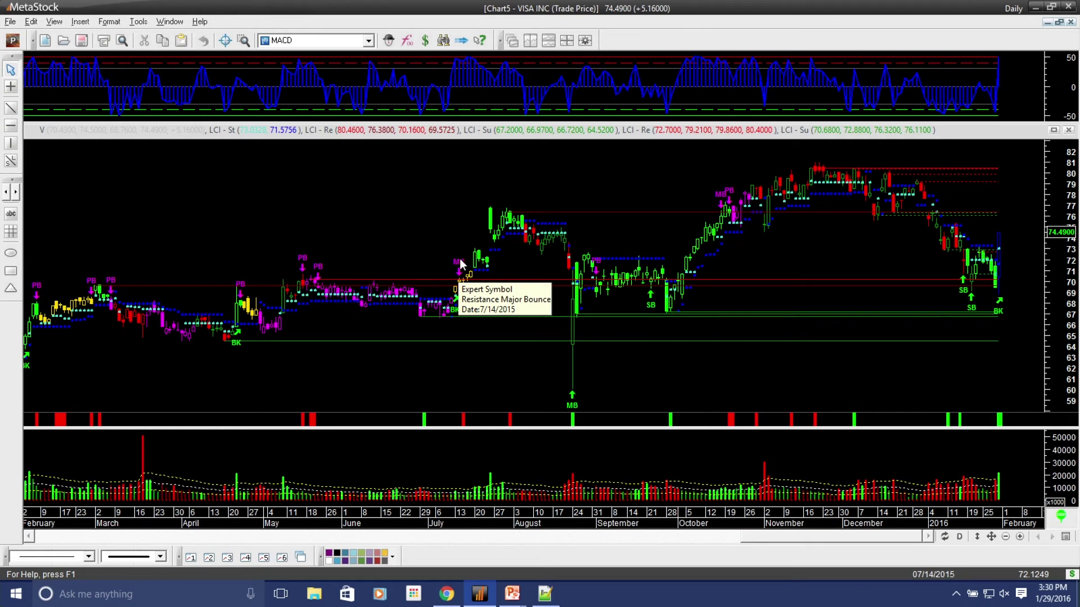
Display the Expert Advisor commentary for Visa's 1/29/2016 bar, showing the 74.50 breakout entry.
right_click(132, 180)
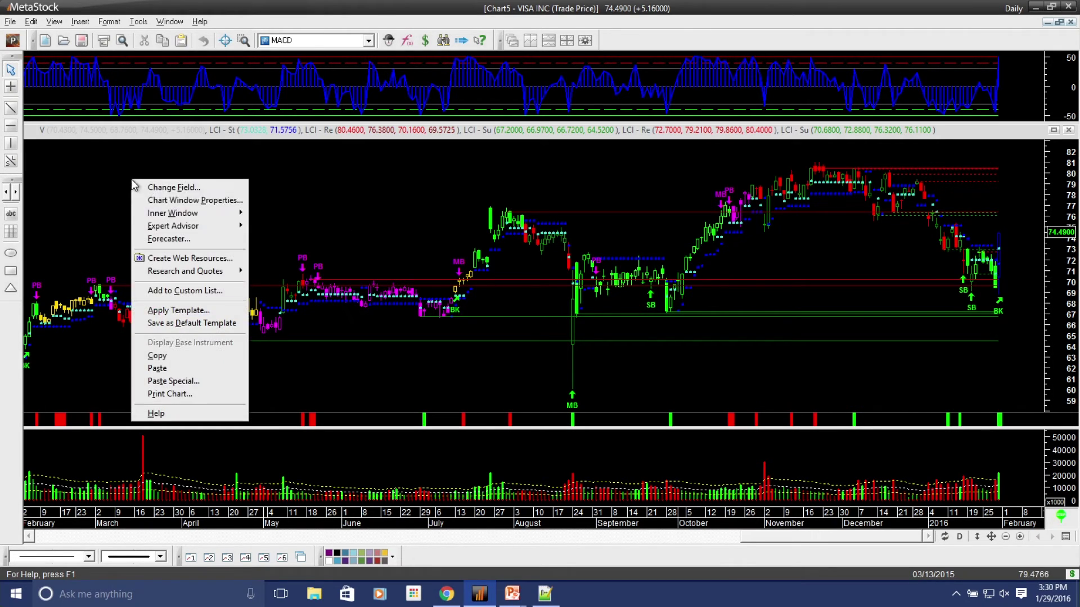
mouse_move(190, 228)
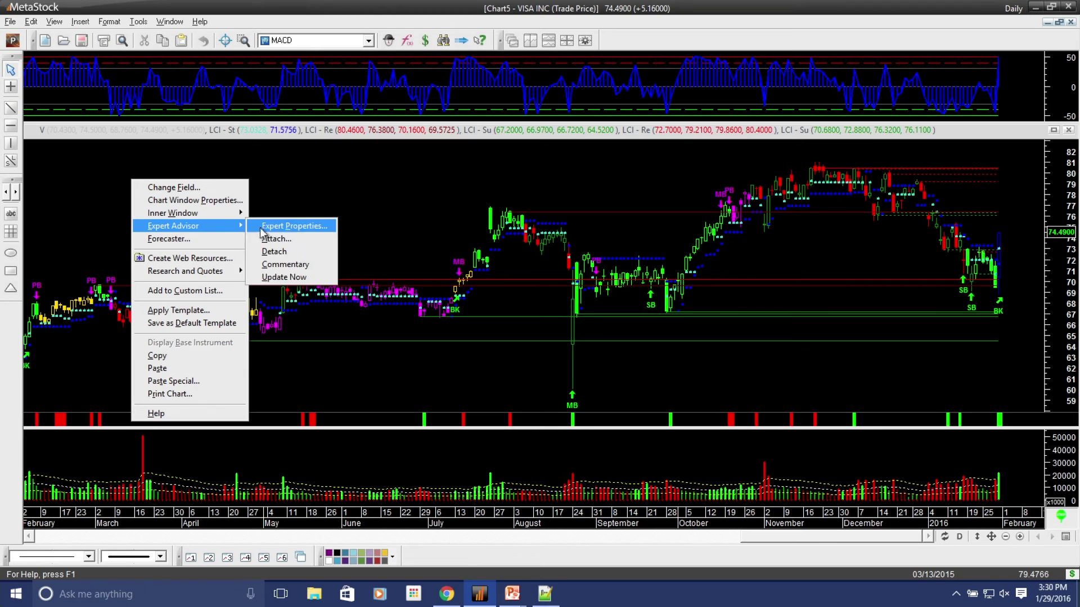
left_click(285, 264)
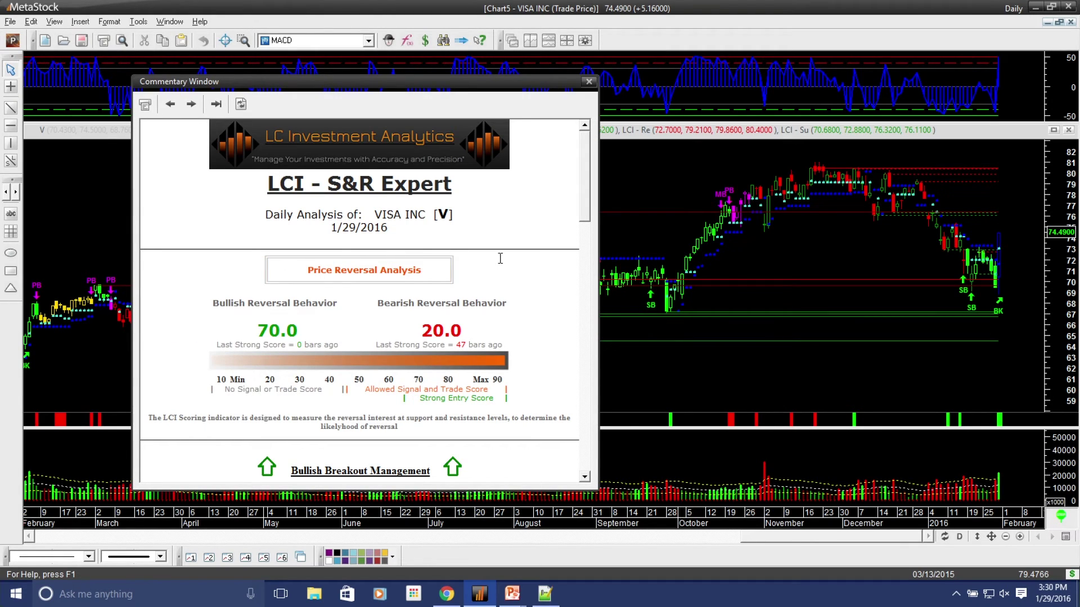
left_click_drag(584, 192, 585, 208)
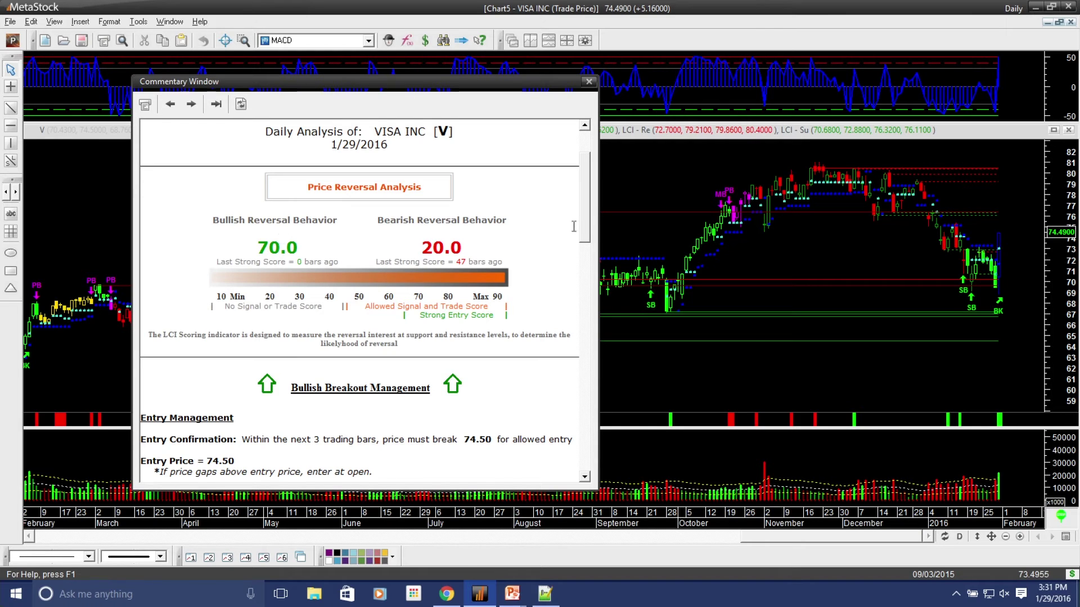
left_click_drag(585, 222, 586, 272)
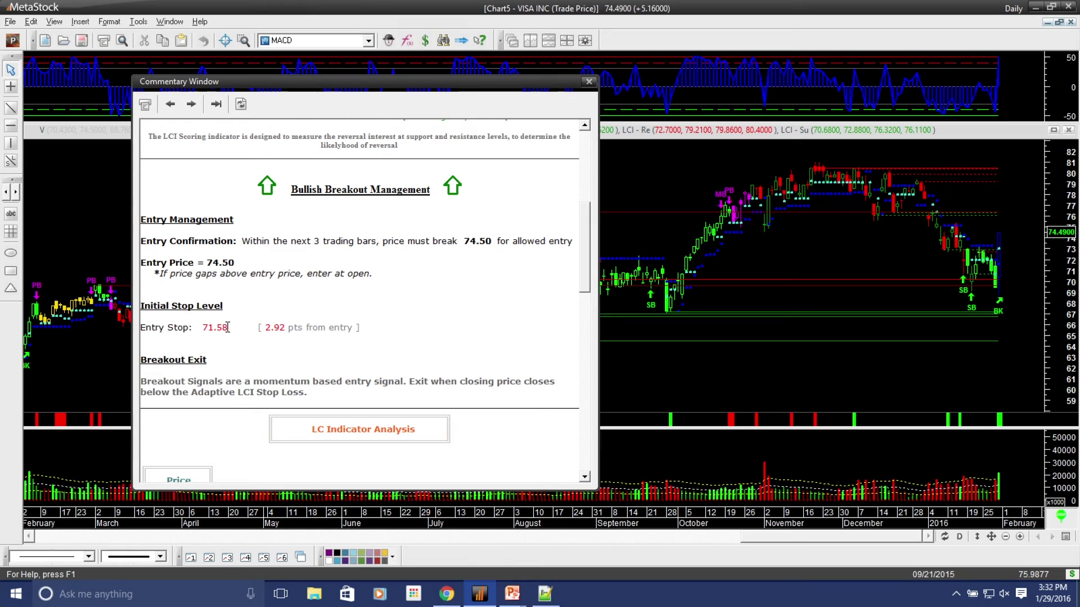
scroll(233, 346, "down", 1)
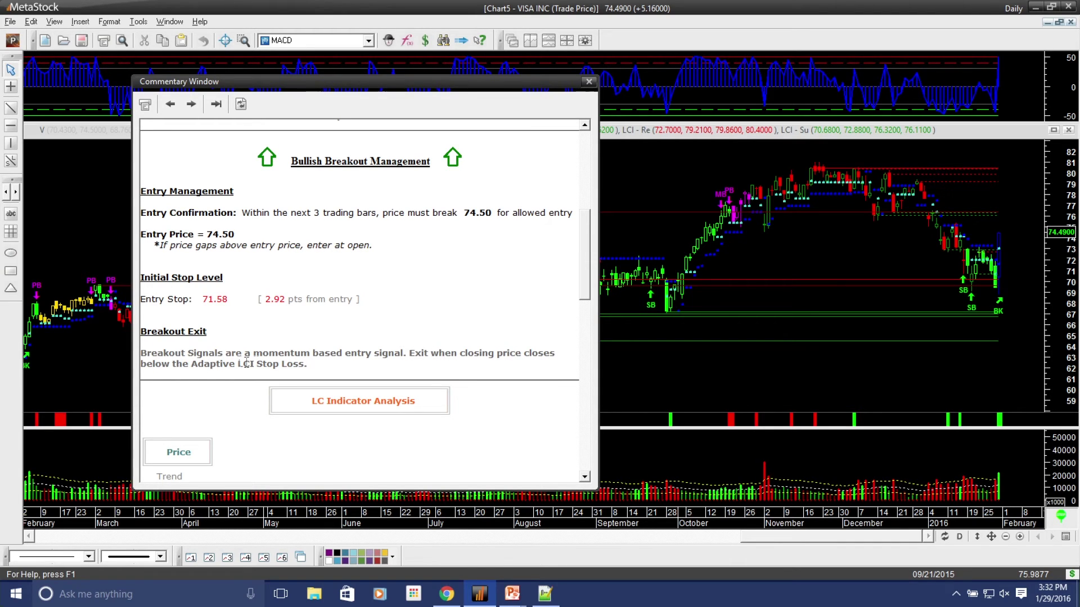
scroll(419, 292, "down", 3)
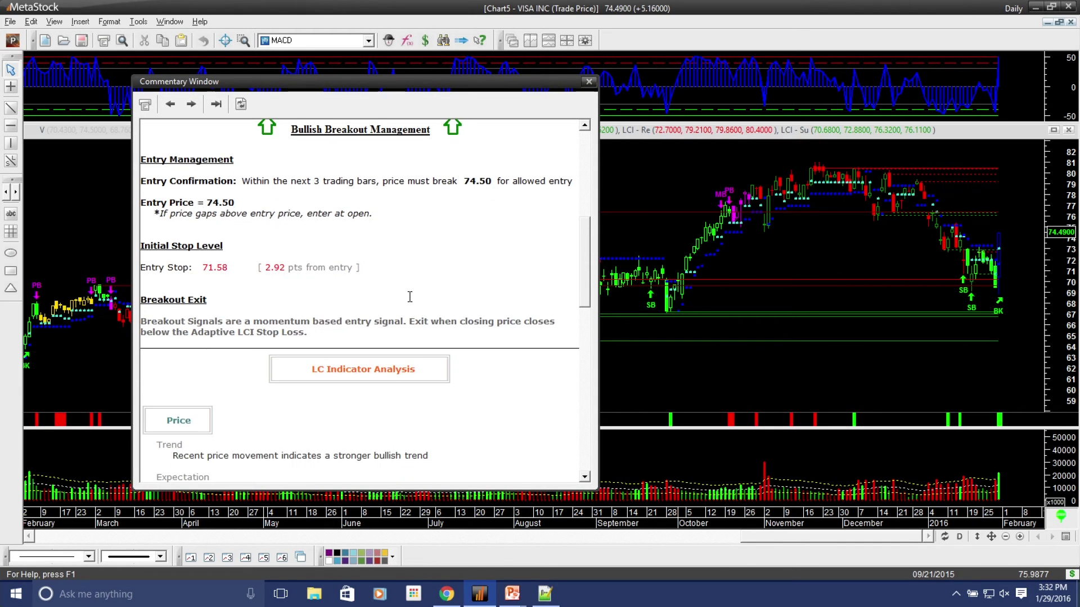
scroll(411, 300, "down", 5)
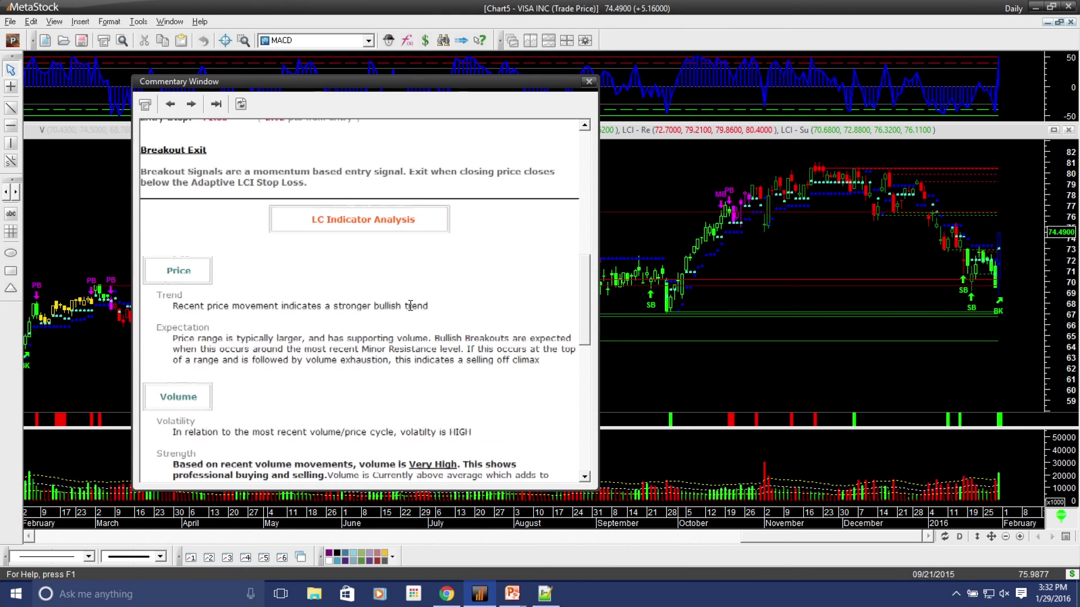
scroll(411, 304, "down", 4)
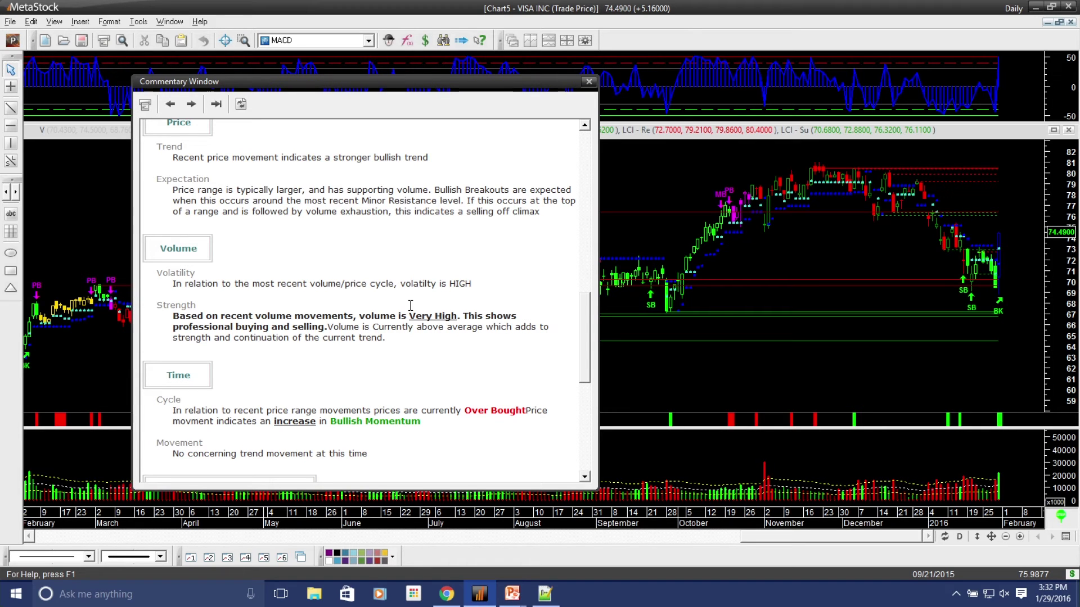
scroll(410, 305, "down", 2)
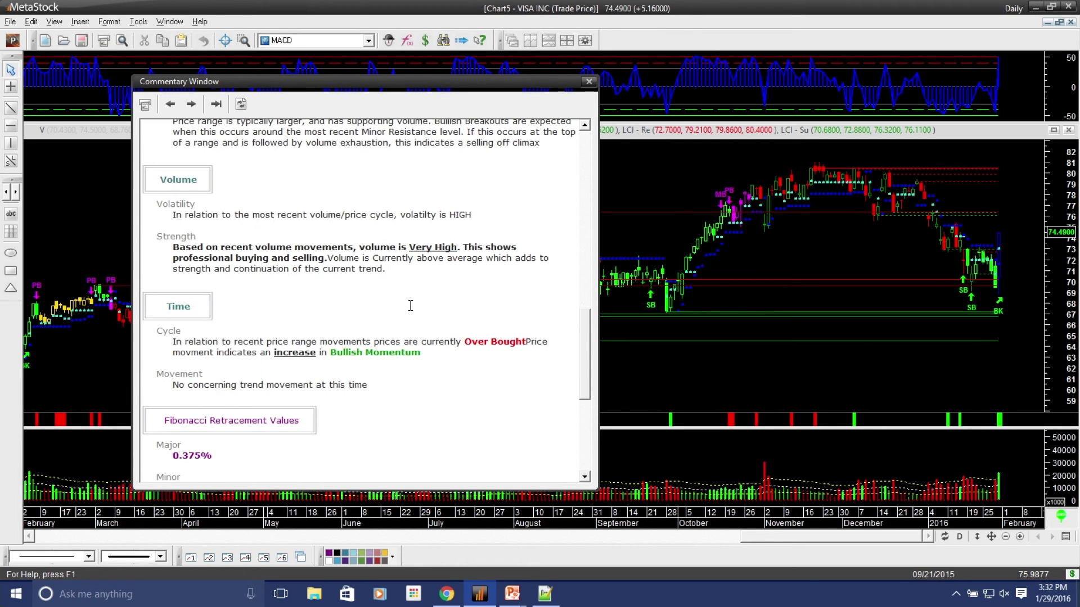
scroll(411, 305, "down", 4)
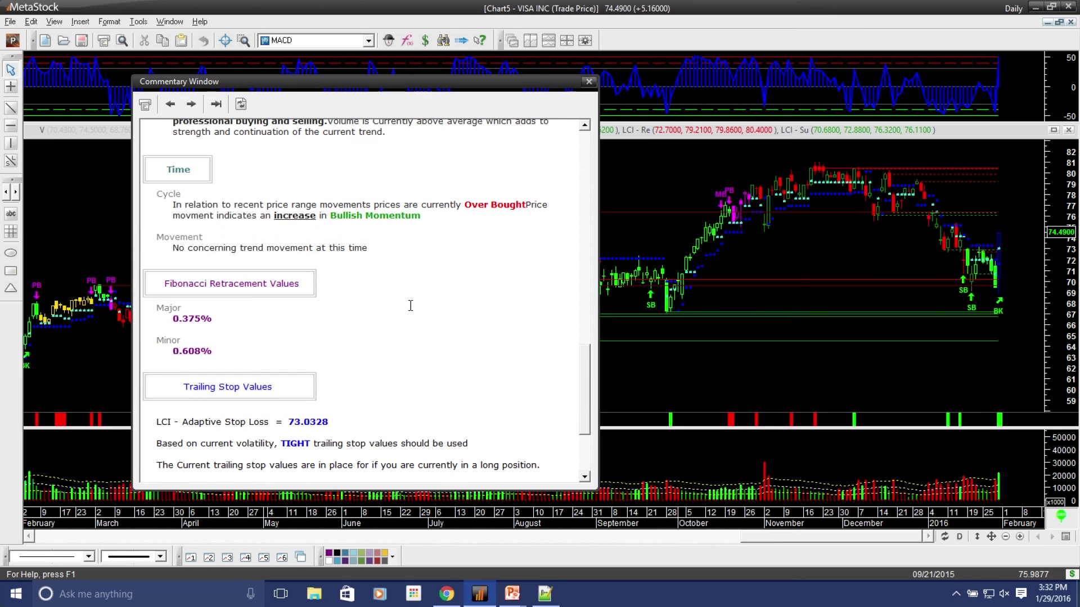
scroll(411, 306, "down", 1)
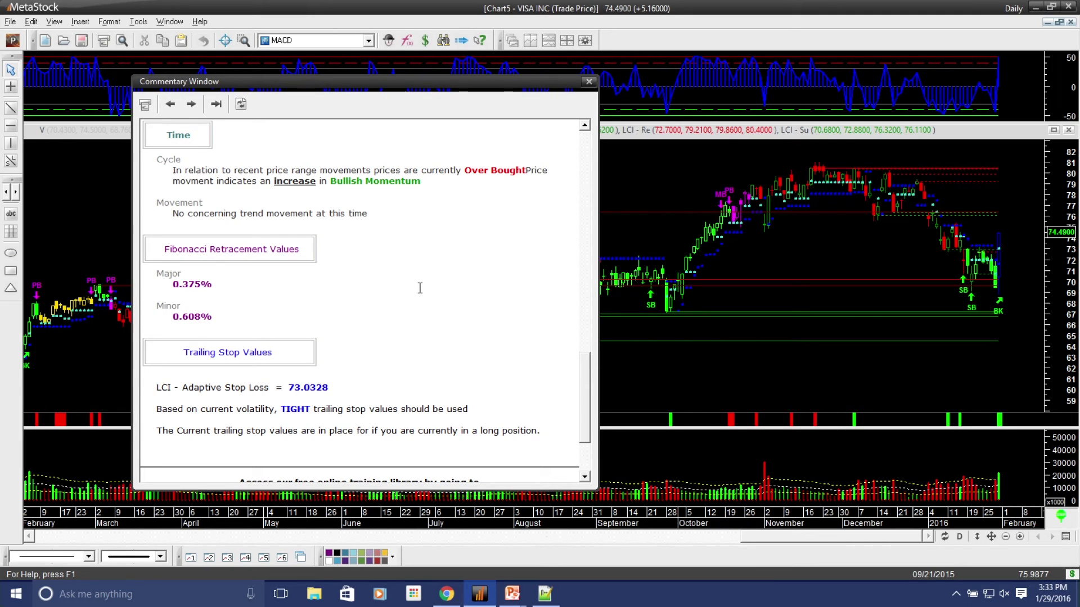
scroll(423, 288, "down", 4)
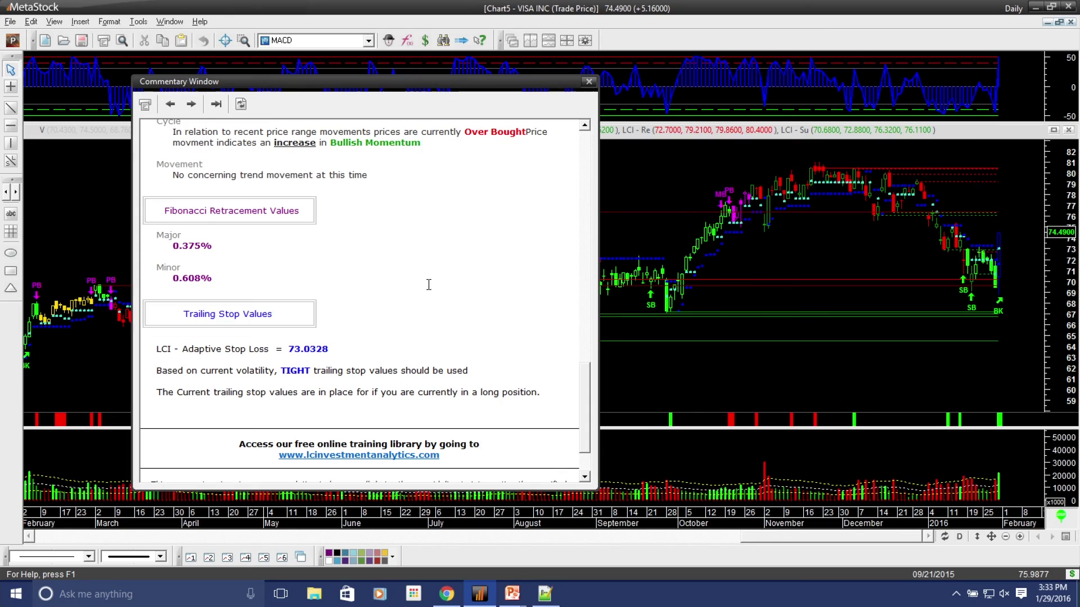
scroll(434, 296, "up", 8)
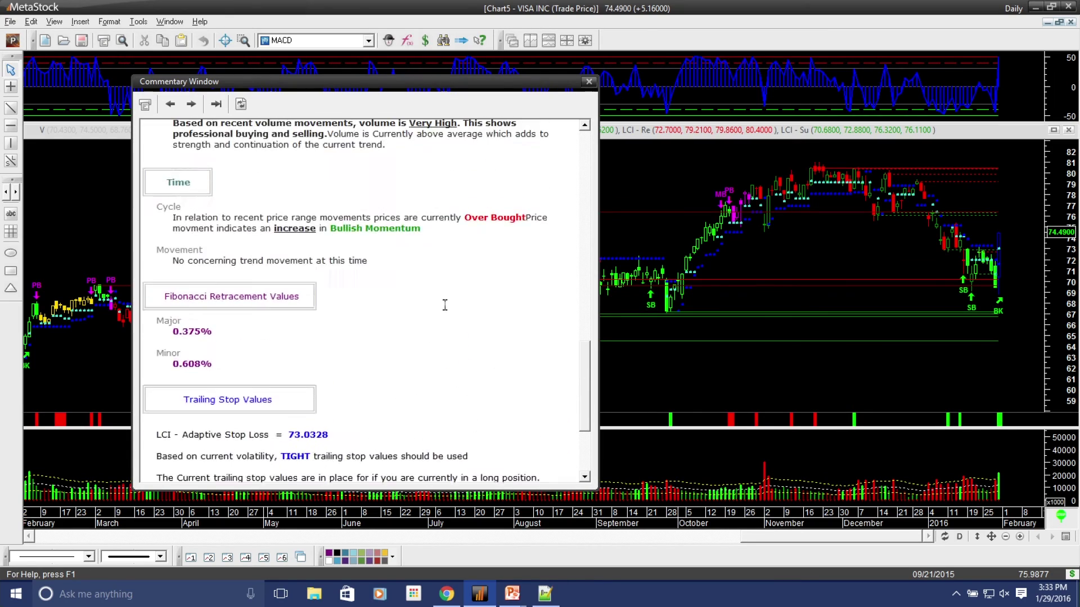
scroll(446, 313, "up", 10)
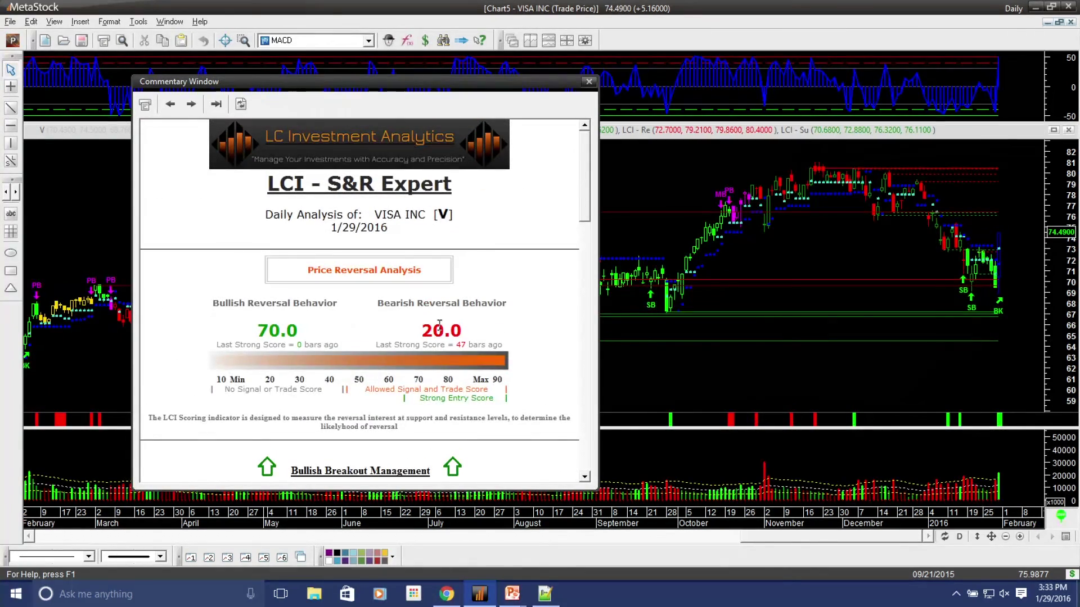
Close the commentary and view the LCI expert's Highlights list in the Expert Editor, skipping the password.
left_click(589, 82)
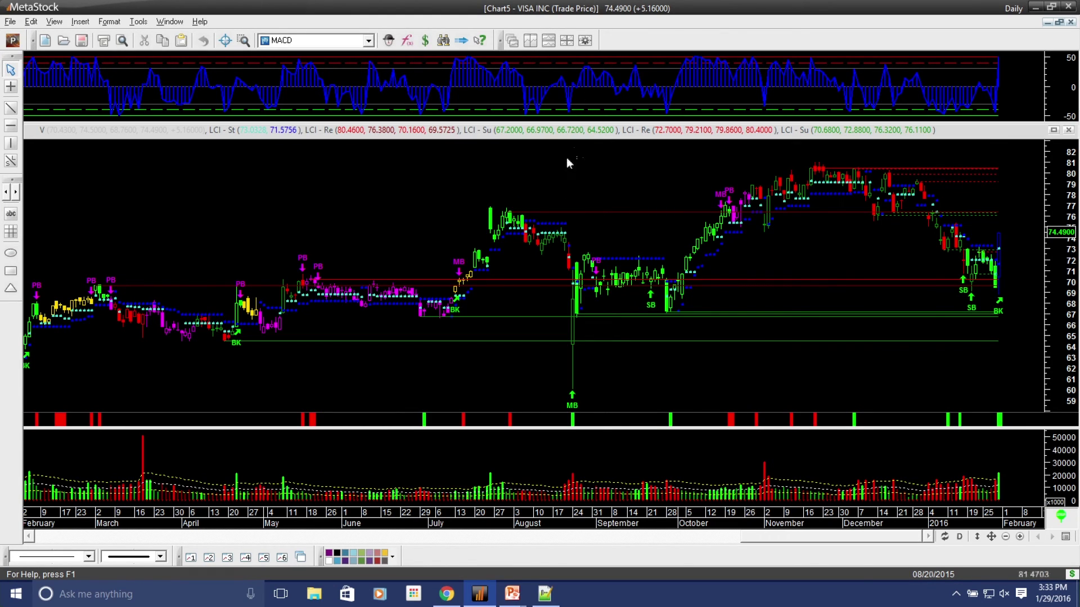
double_click(1057, 523)
left_click(573, 322)
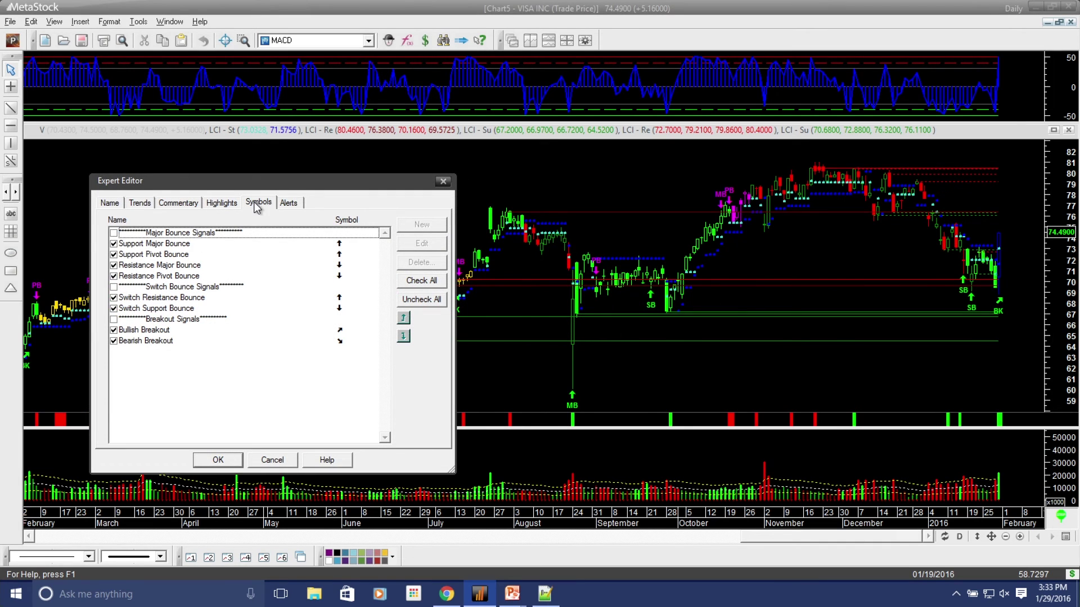
left_click(221, 204)
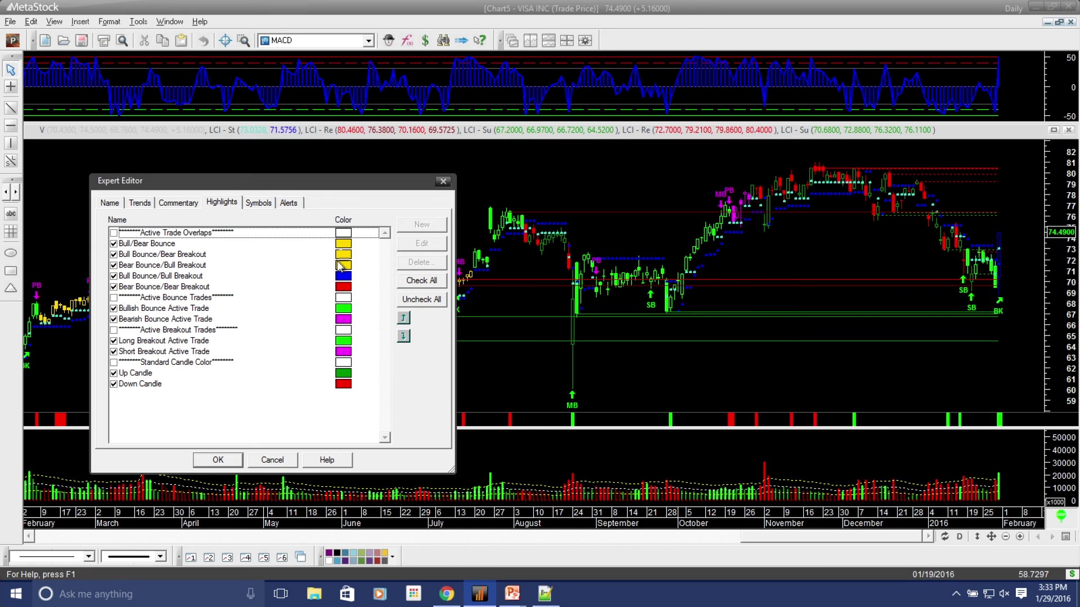
Move the Expert Editor aside to inspect the highlighted Visa bars, then accept with OK.
left_click_drag(314, 187, 620, 190)
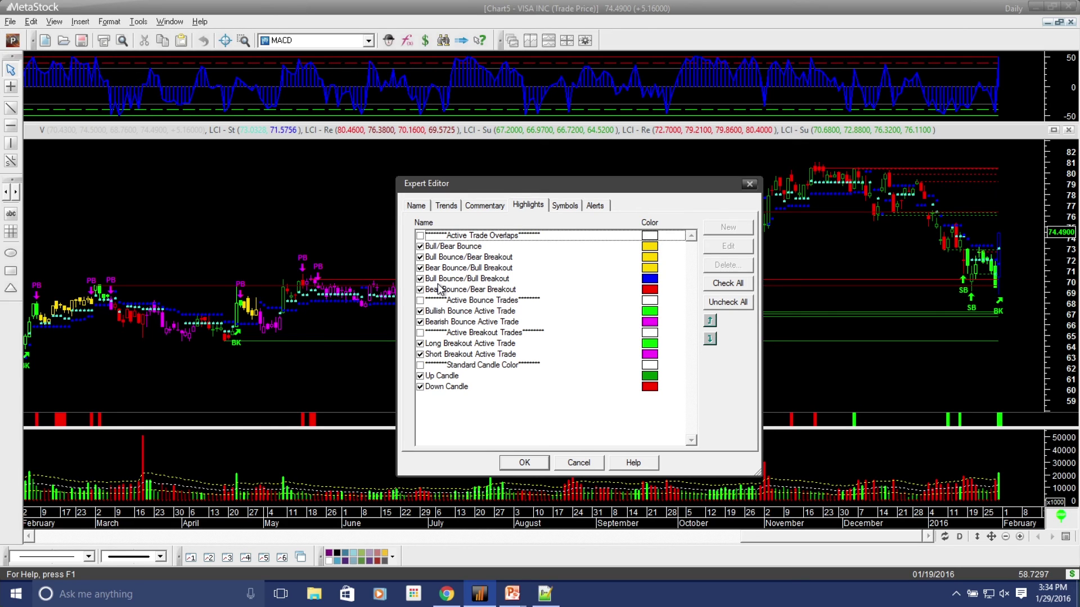
left_click(518, 463)
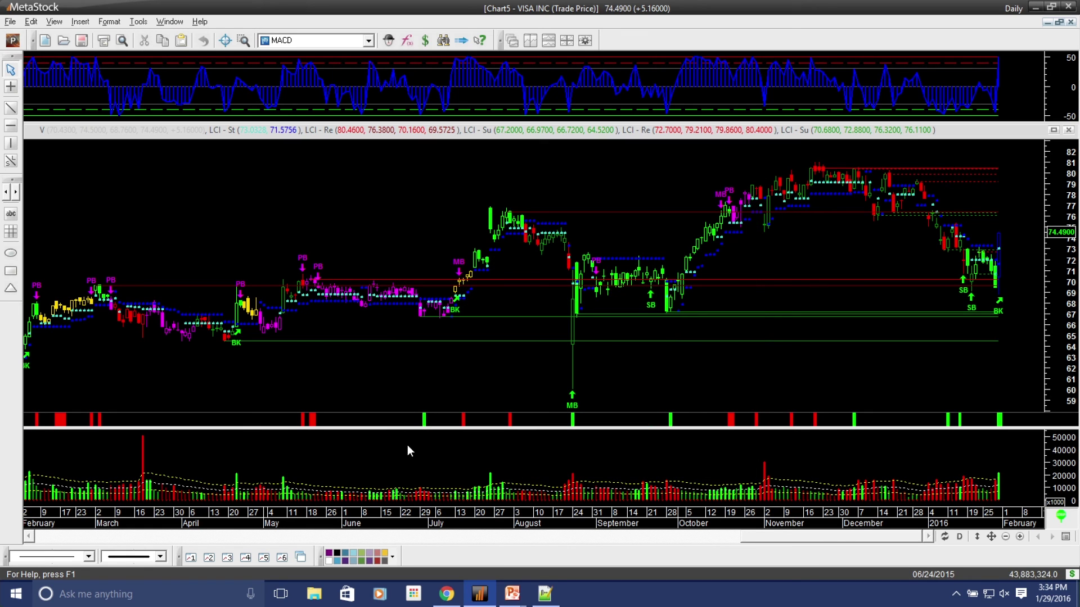